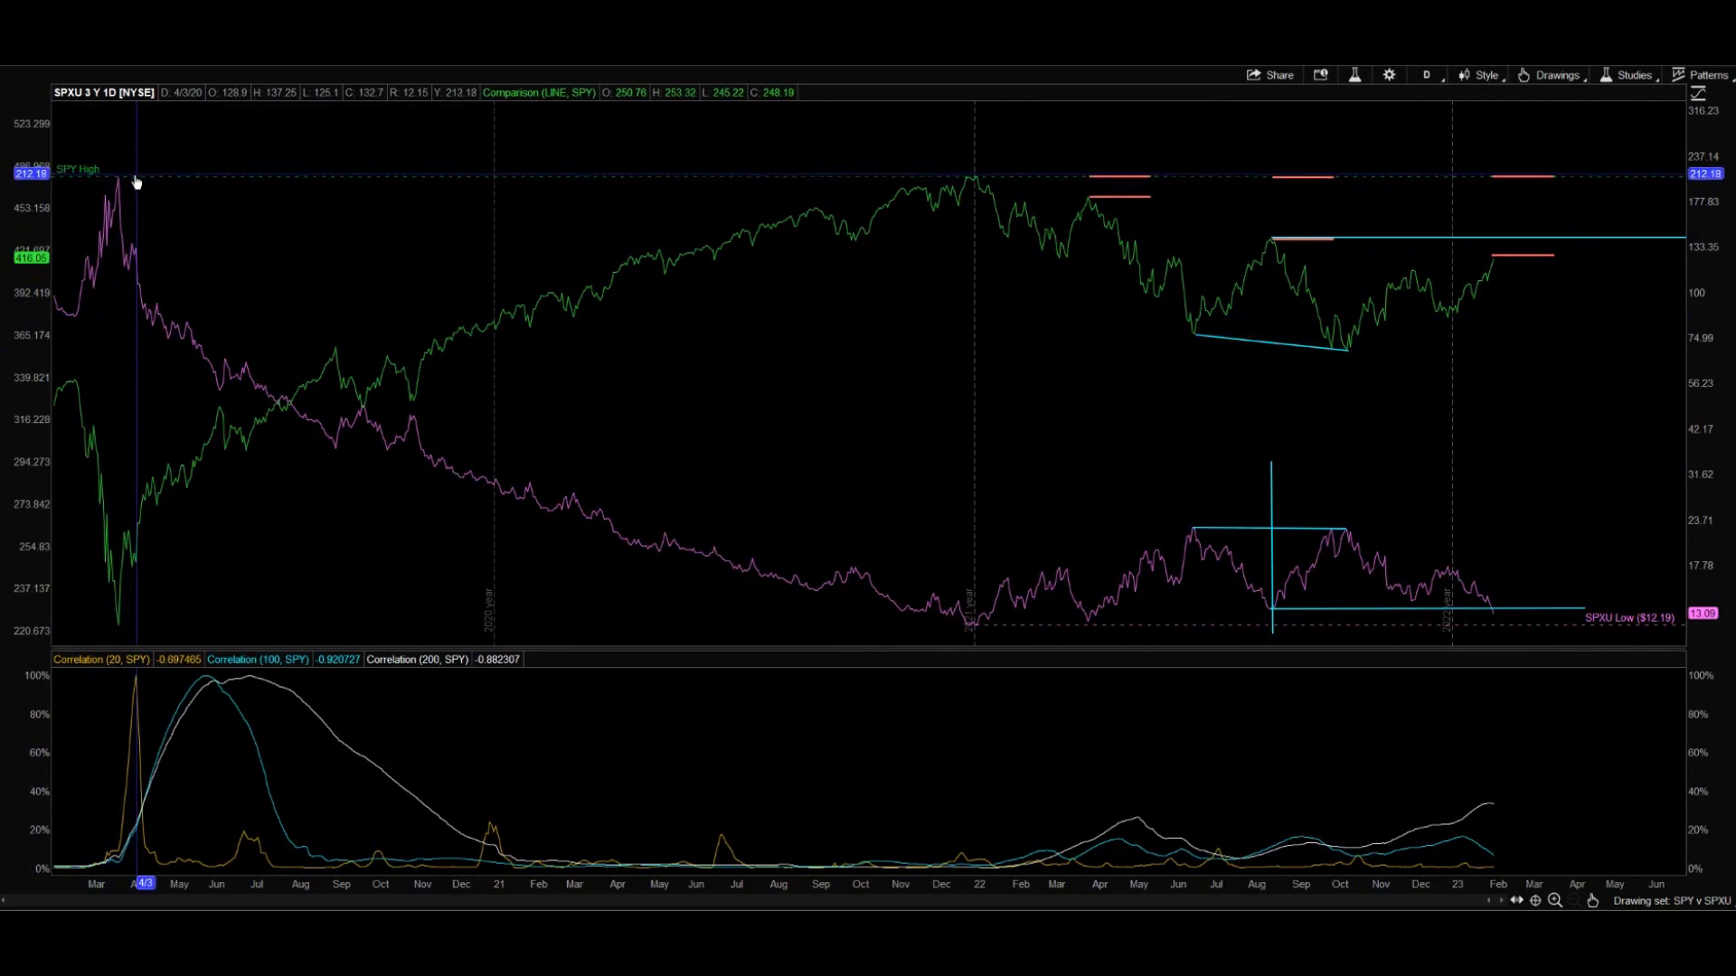
Step: Select the vertical cyan line drawn in August on the SPXU chart
mouse_move(136, 180)
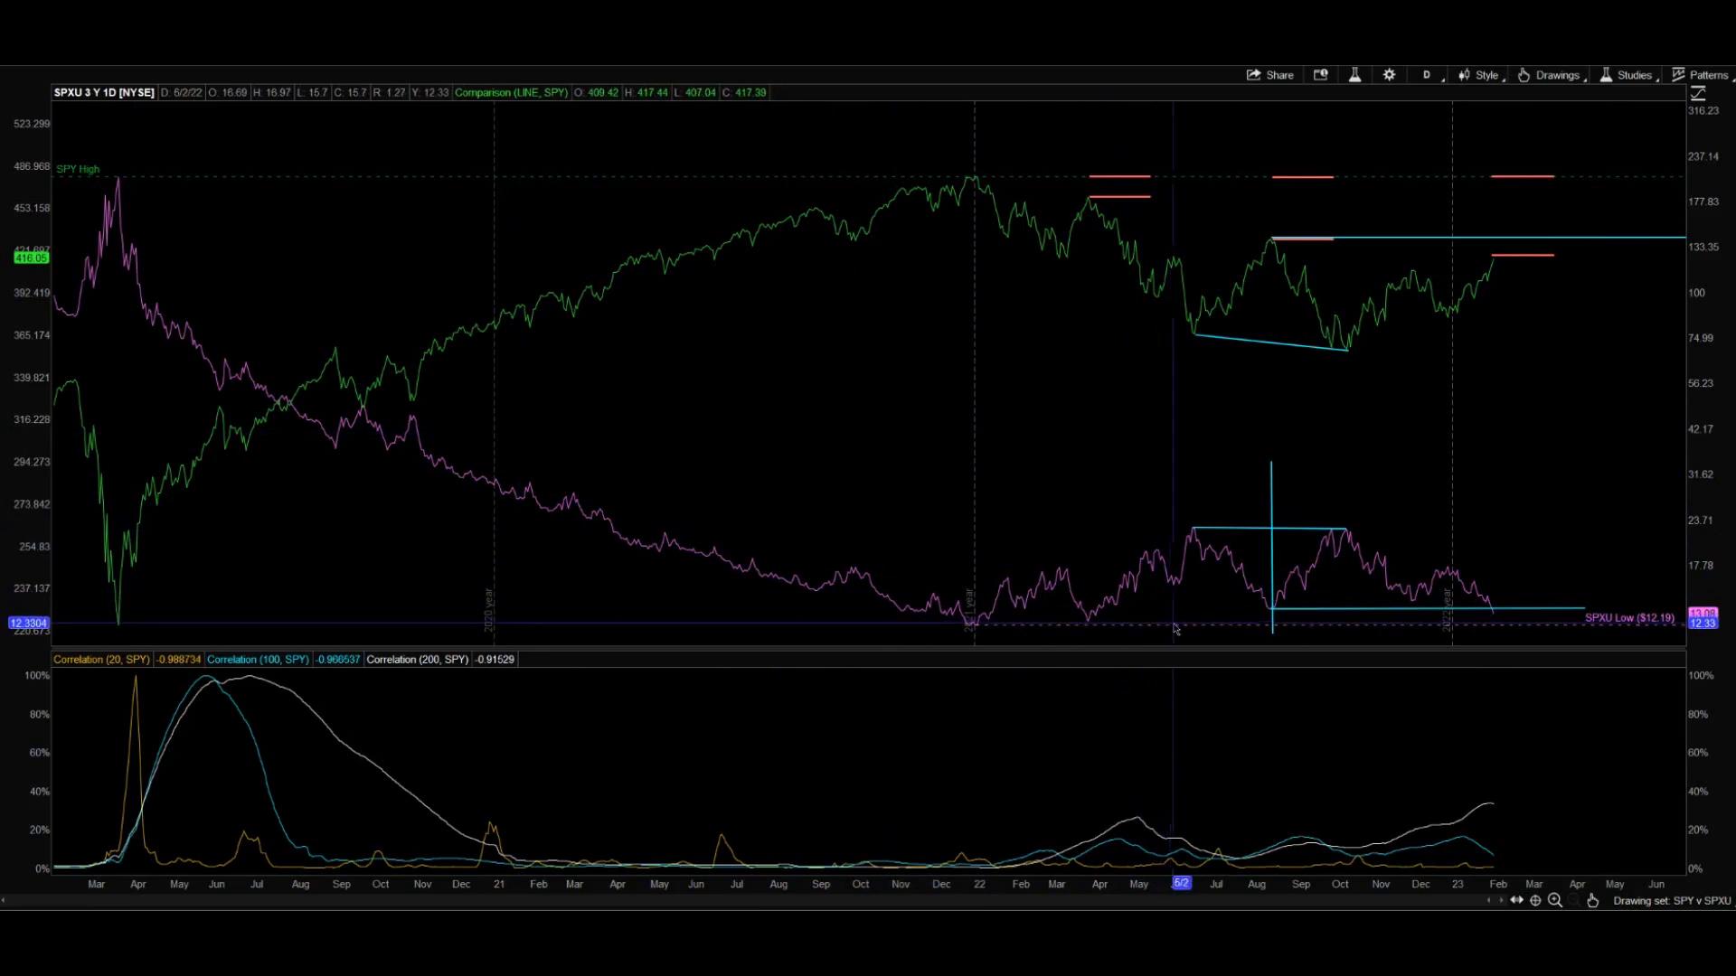
mouse_move(1175, 627)
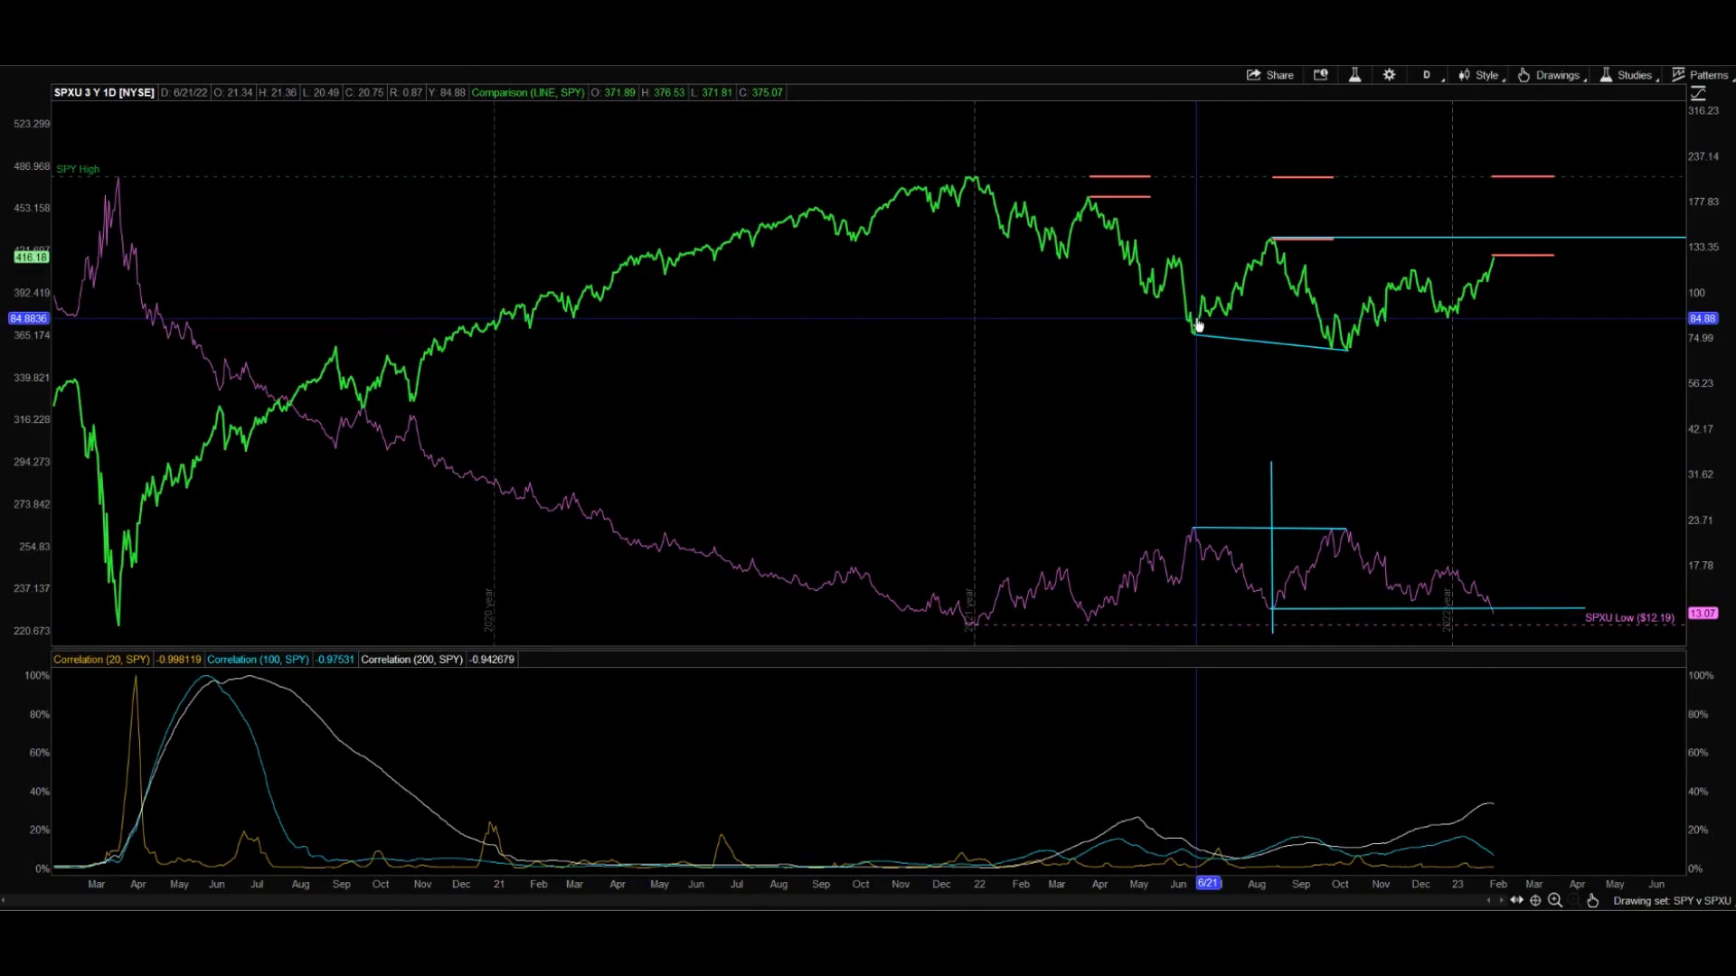
scroll(1198, 325, down, 5)
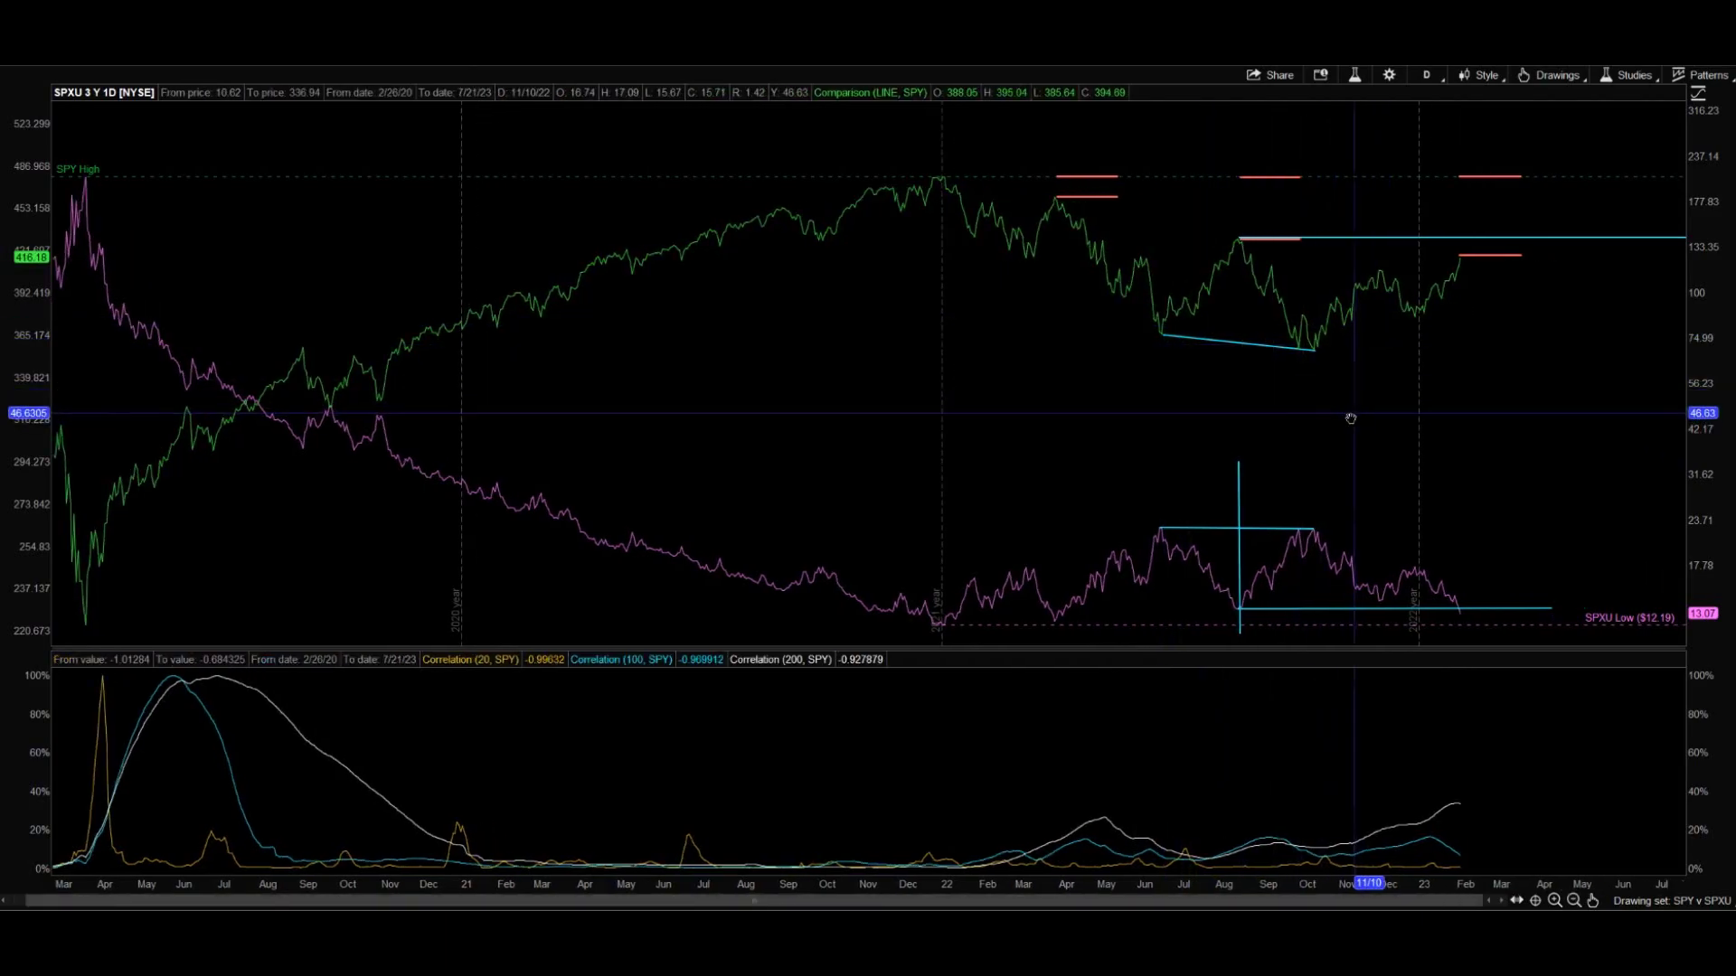
scroll(1171, 427, up, 5)
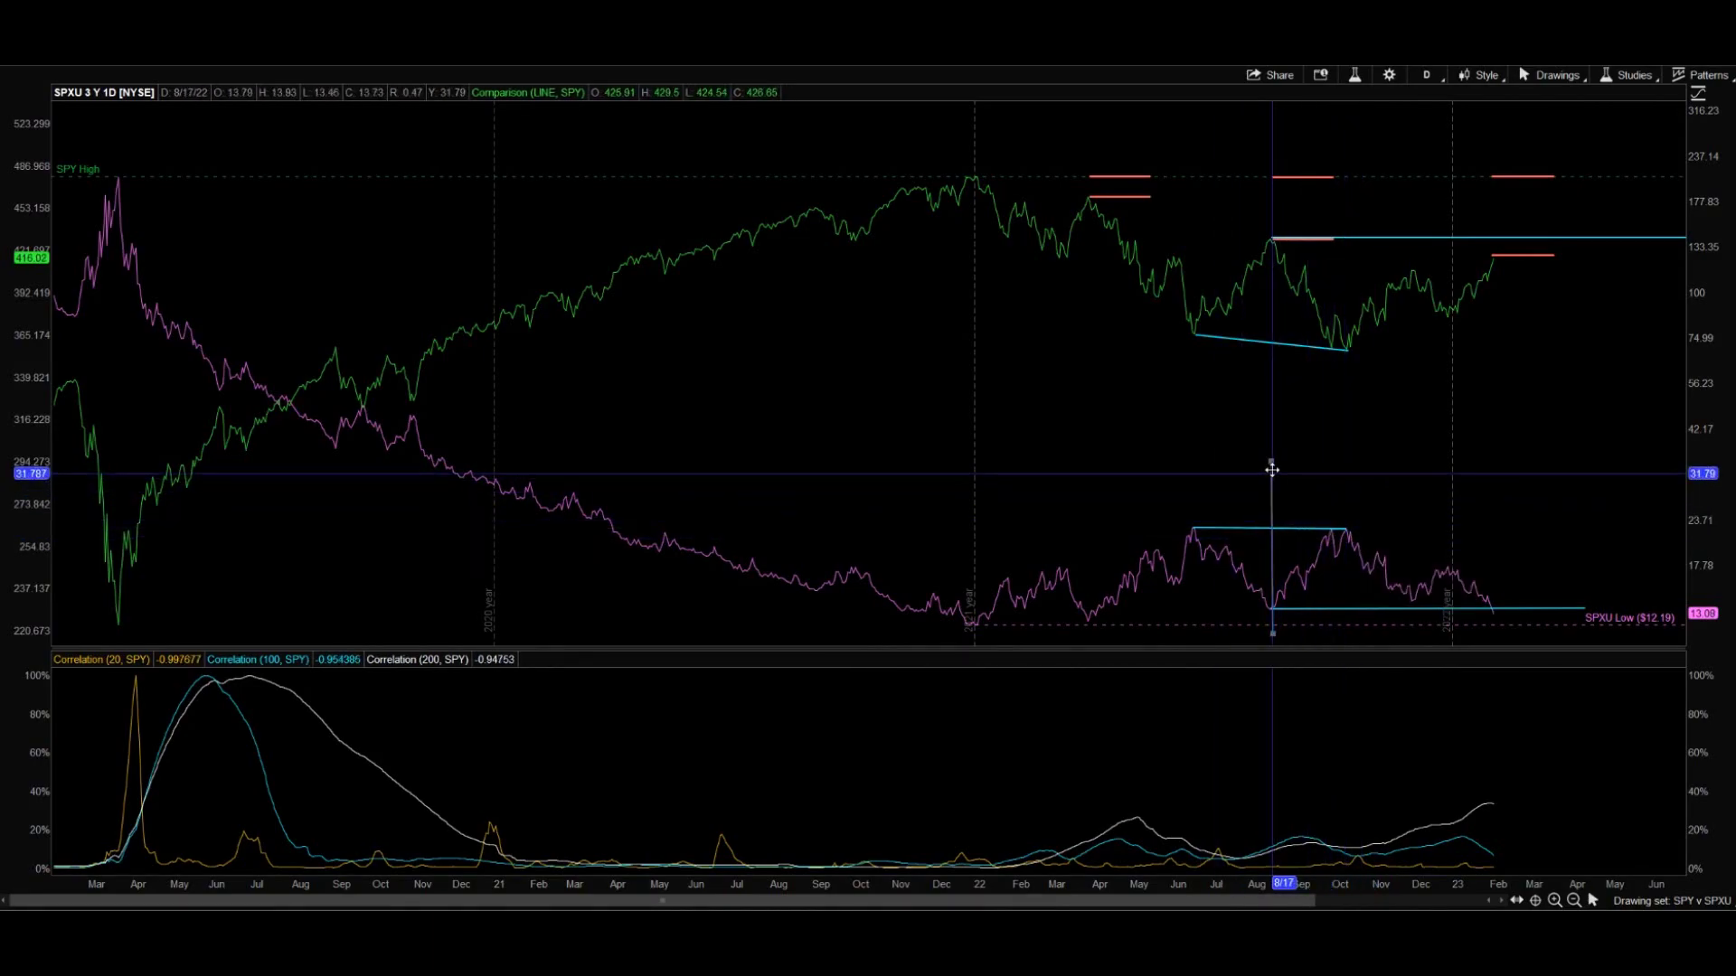
click(1272, 597)
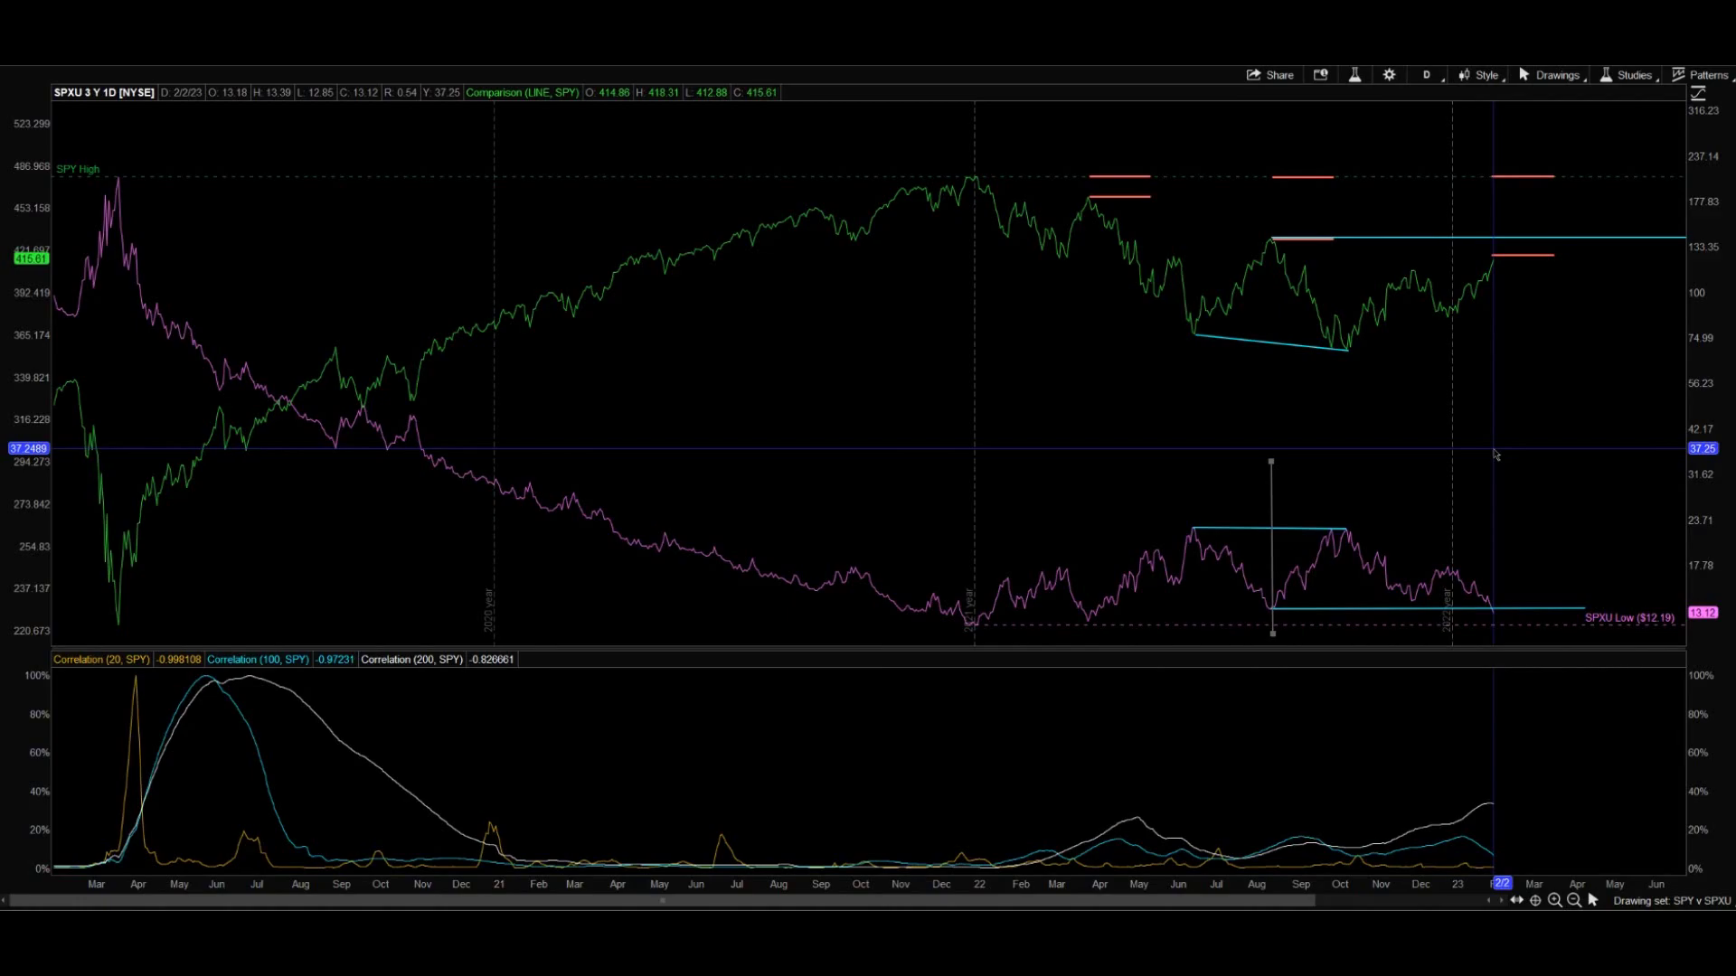
Step: Reload the SPY v SPXU study set
click(1618, 77)
mouse_move(1605, 282)
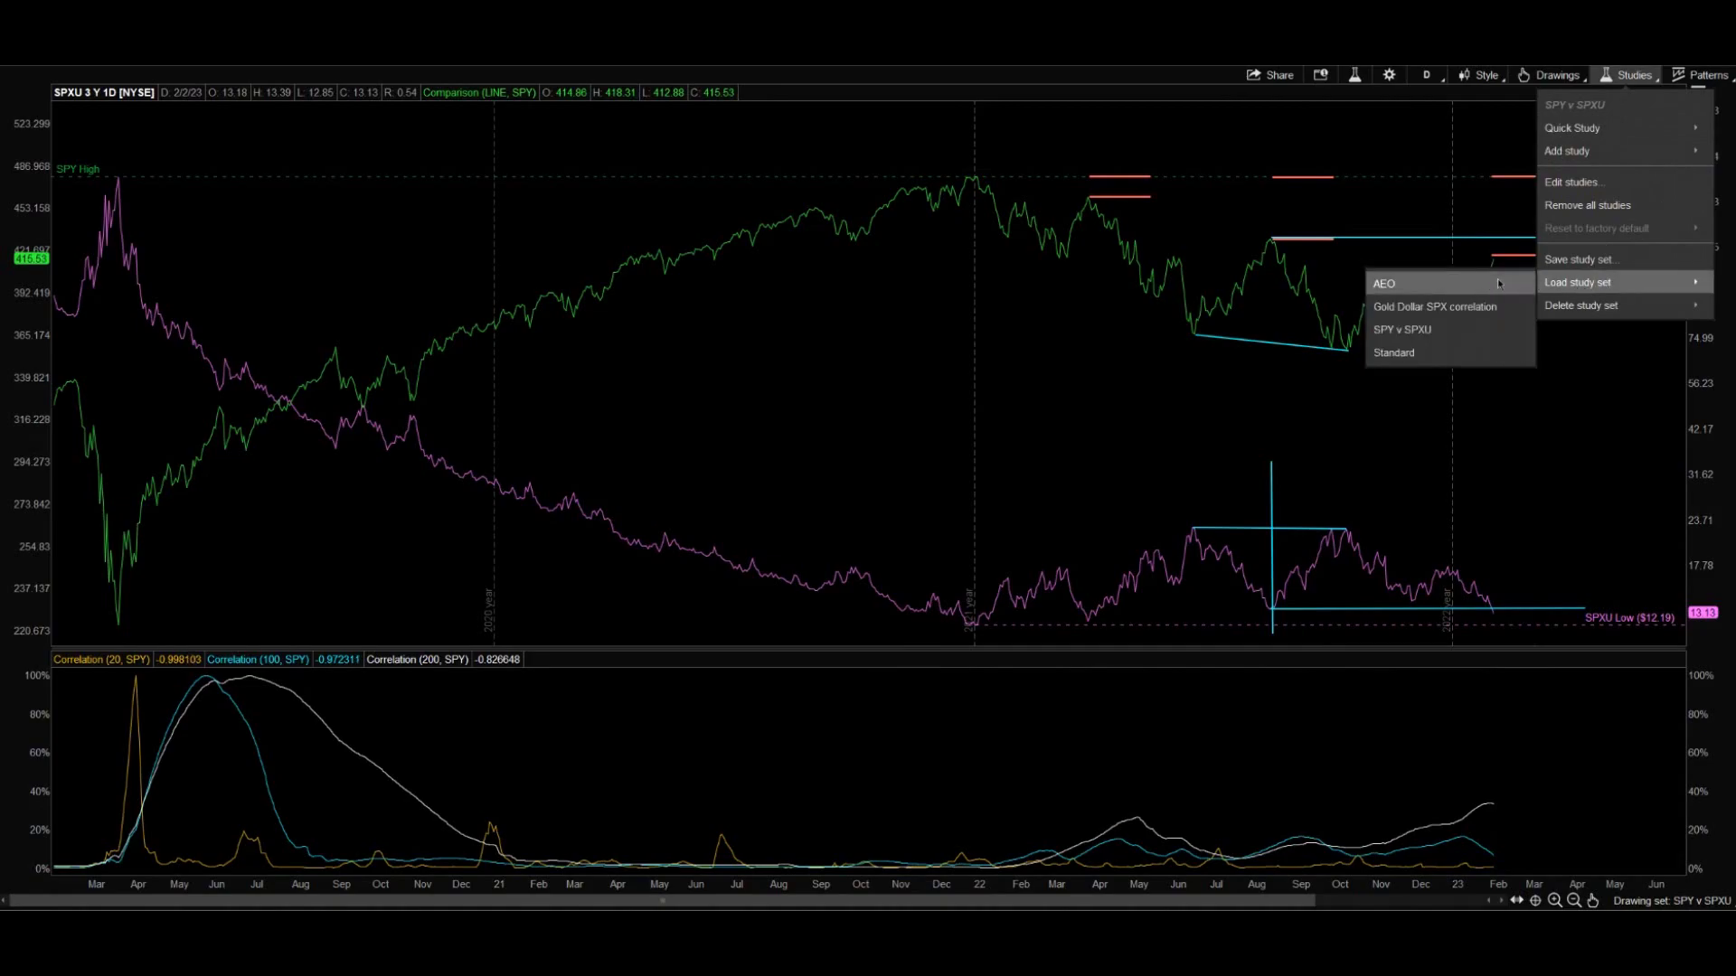
click(1432, 331)
Step: Apply the Elliot Wave chart style
click(1483, 75)
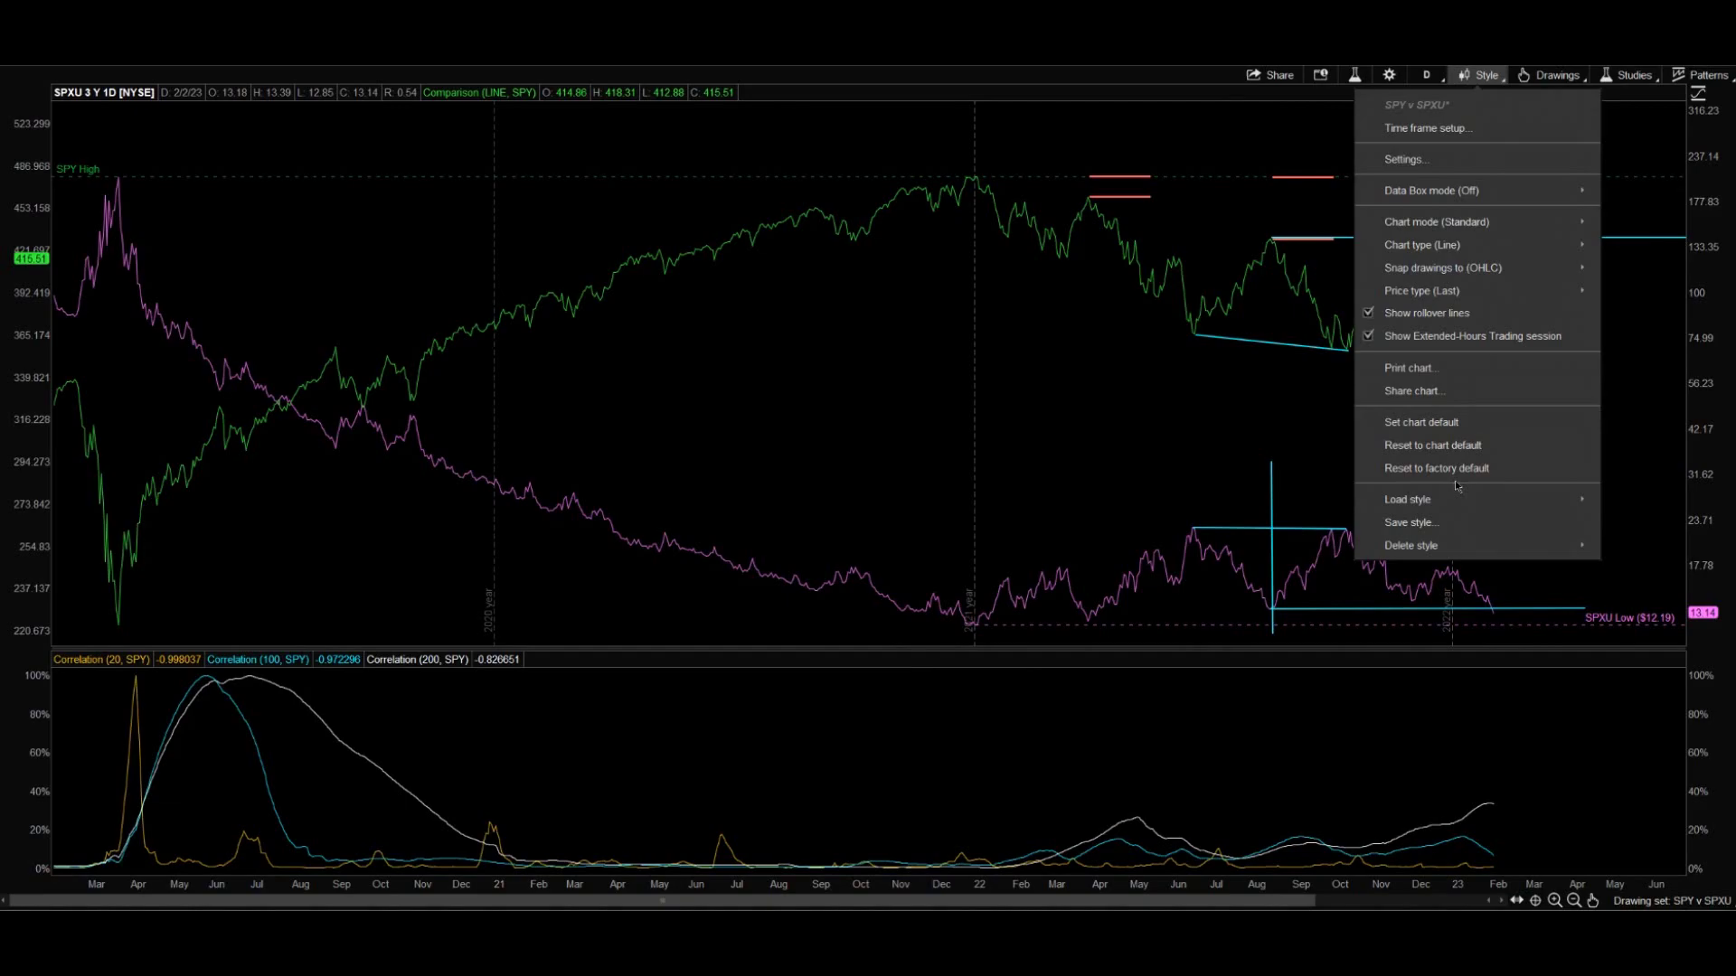
mouse_move(1462, 504)
click(1635, 501)
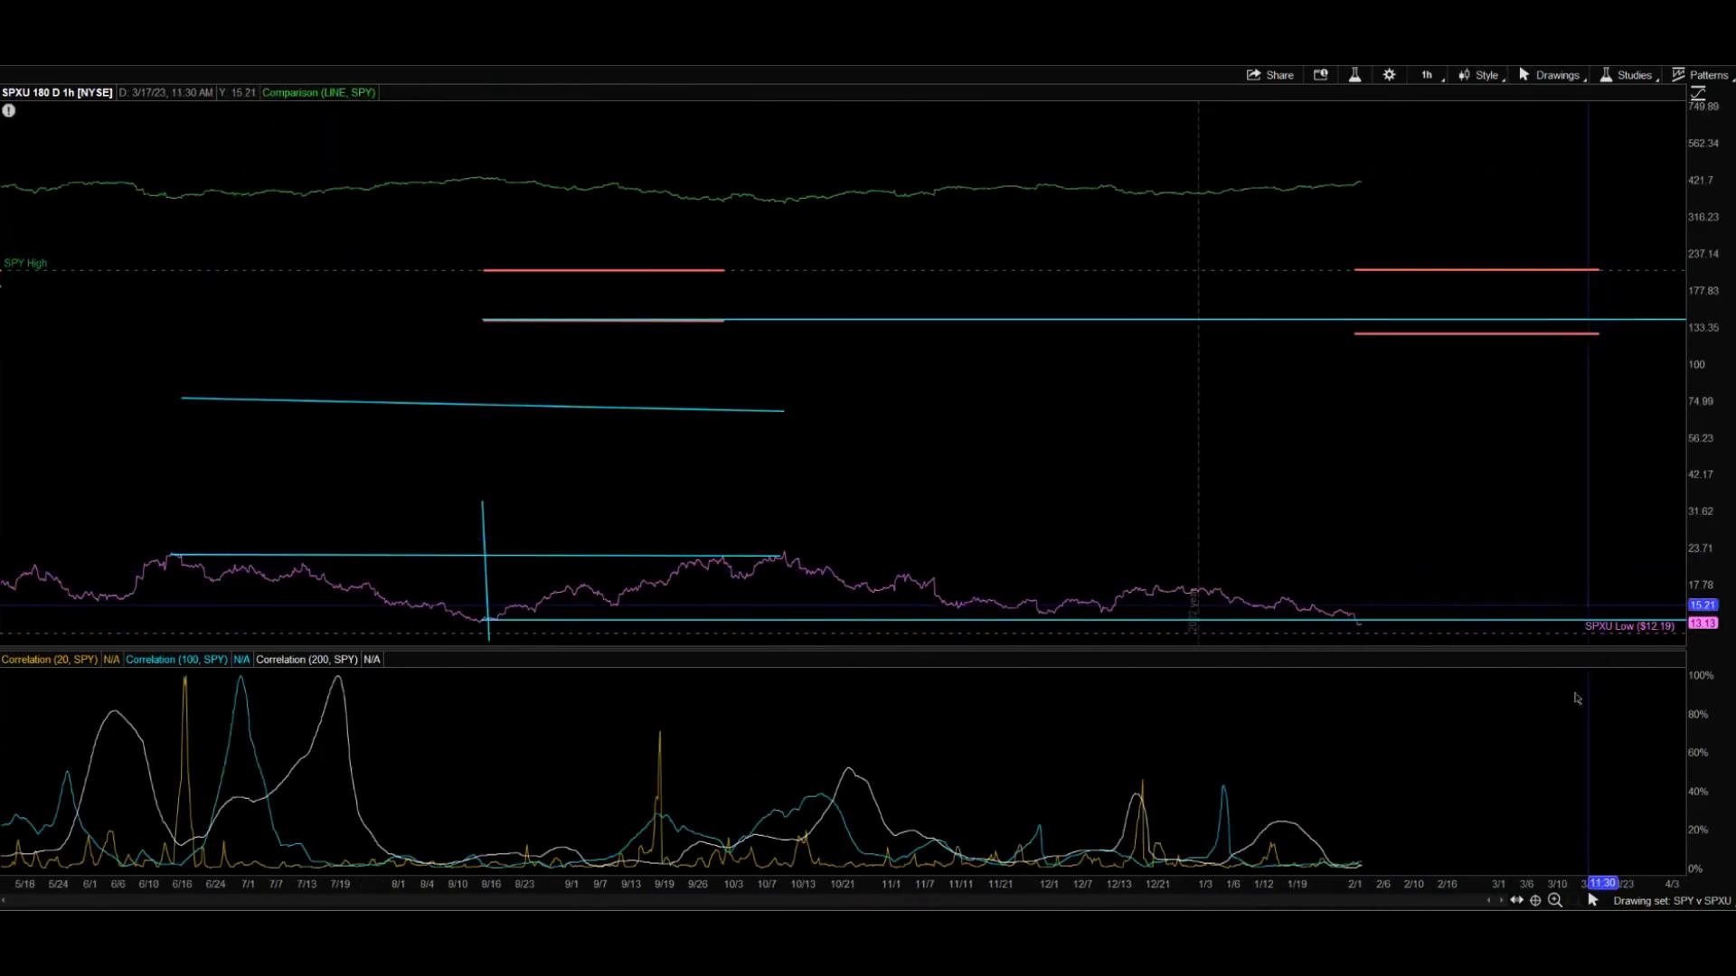
click(1668, 902)
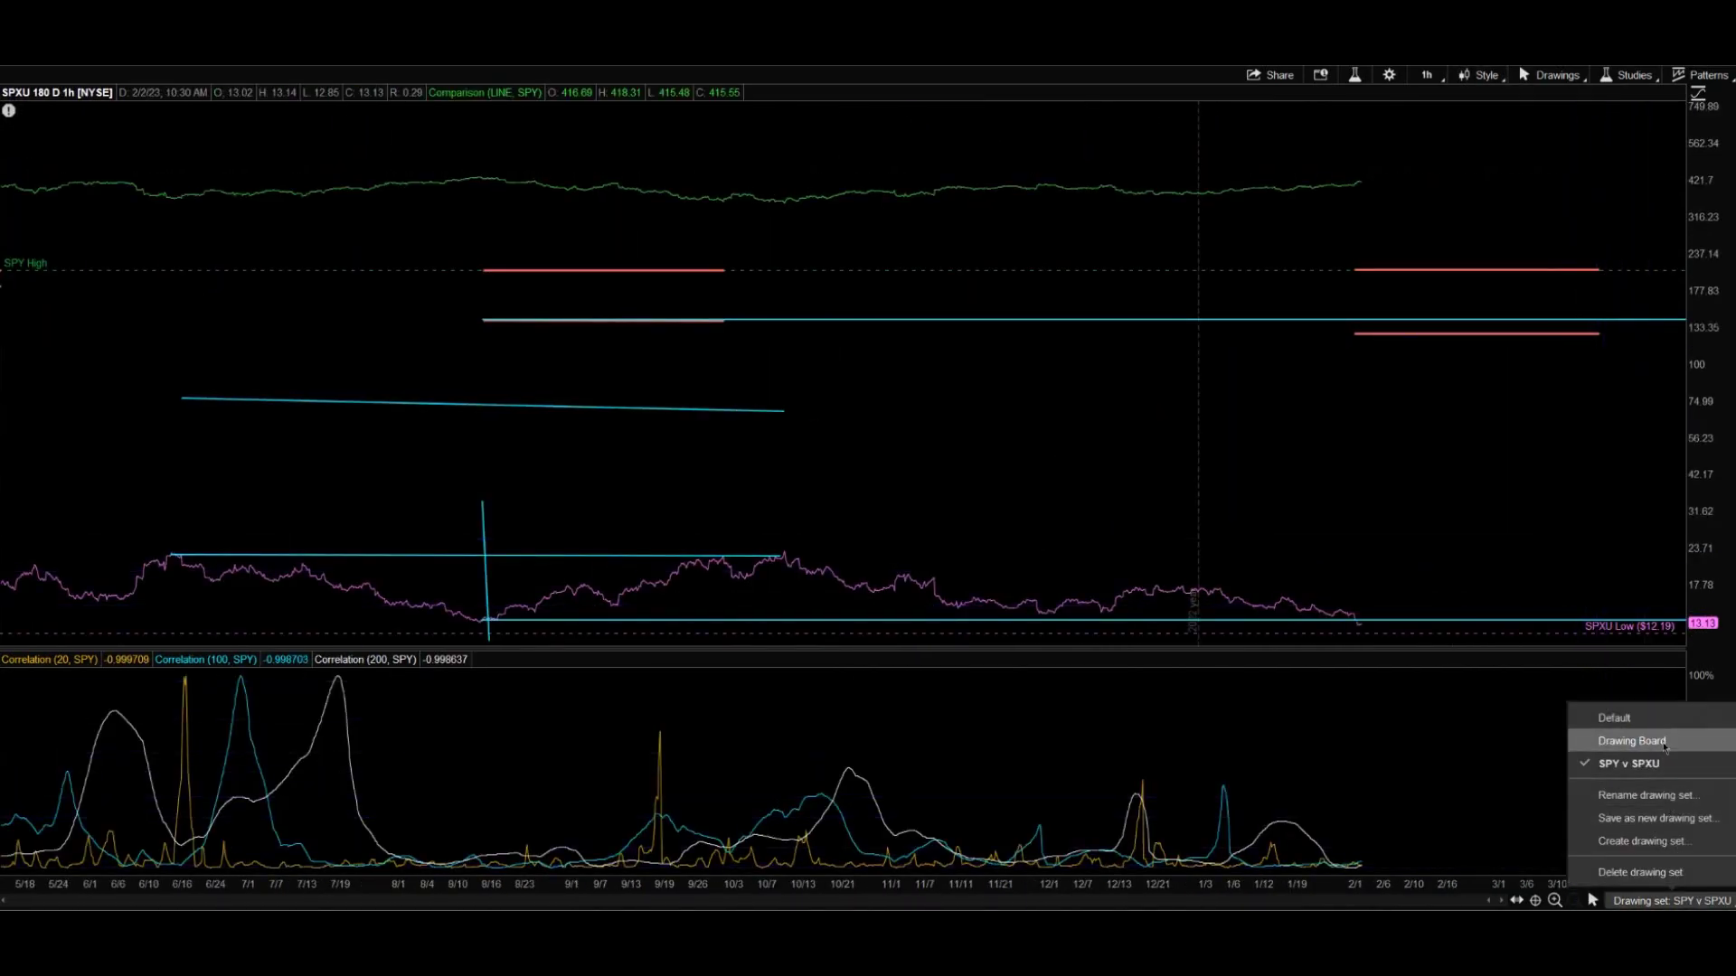
Step: Switch to the Default drawing set and load the Standard study set
click(1614, 718)
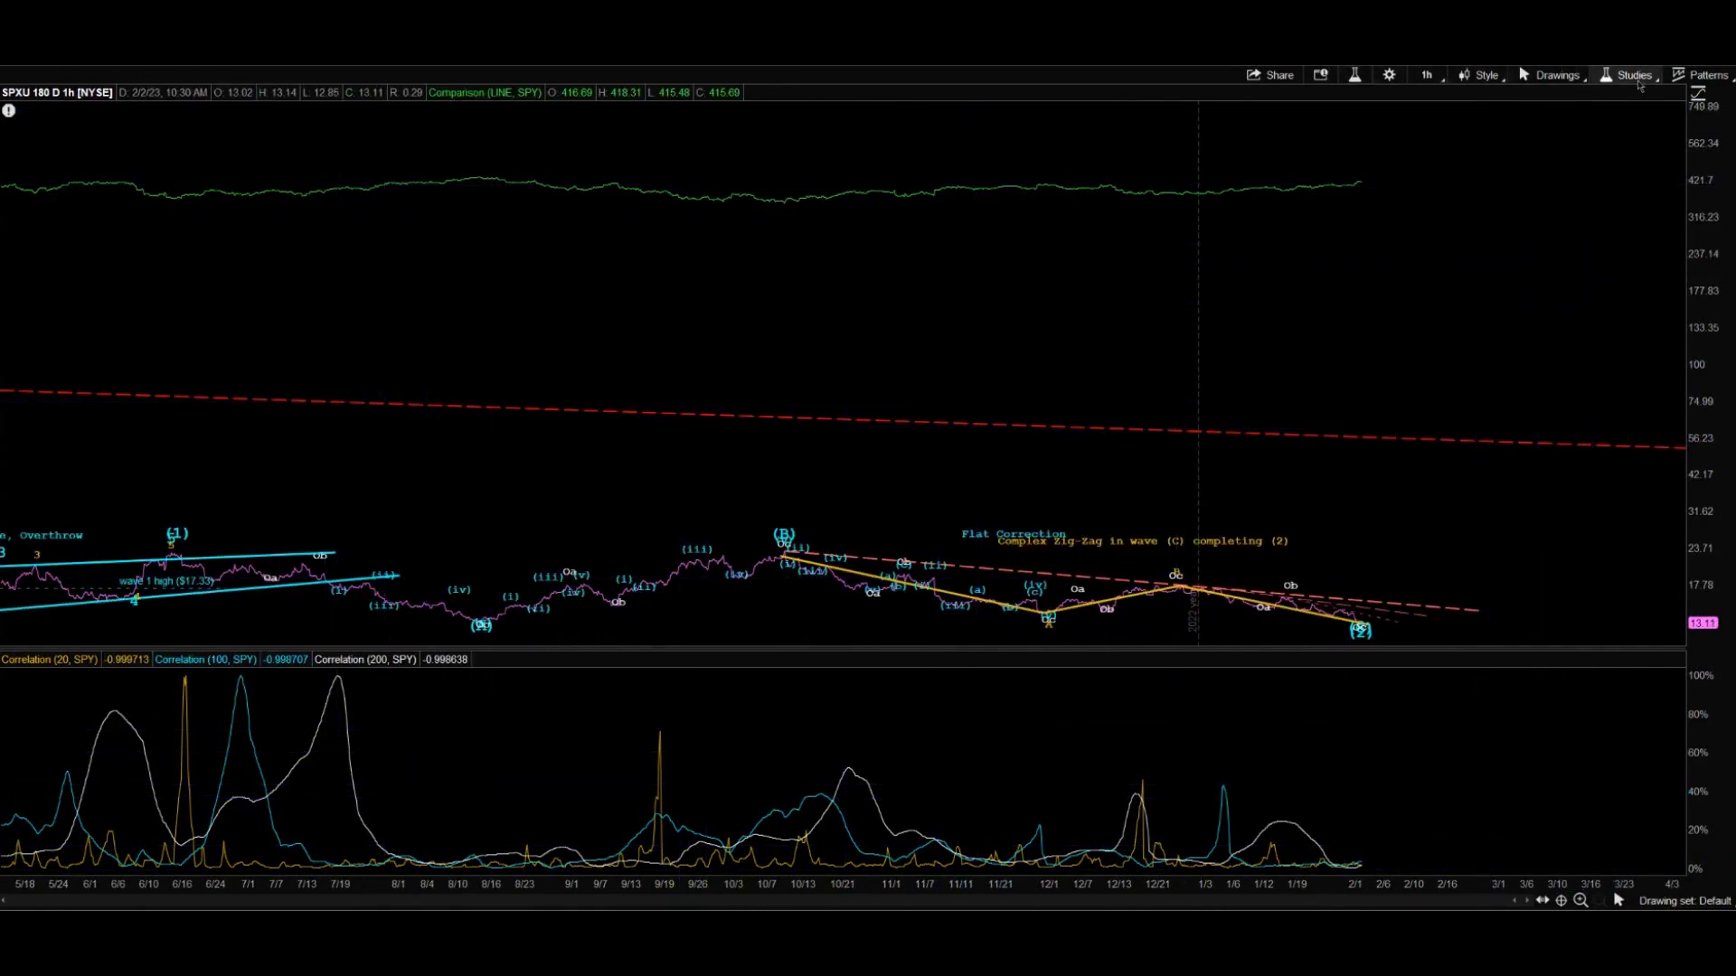
click(1635, 75)
mouse_move(1606, 285)
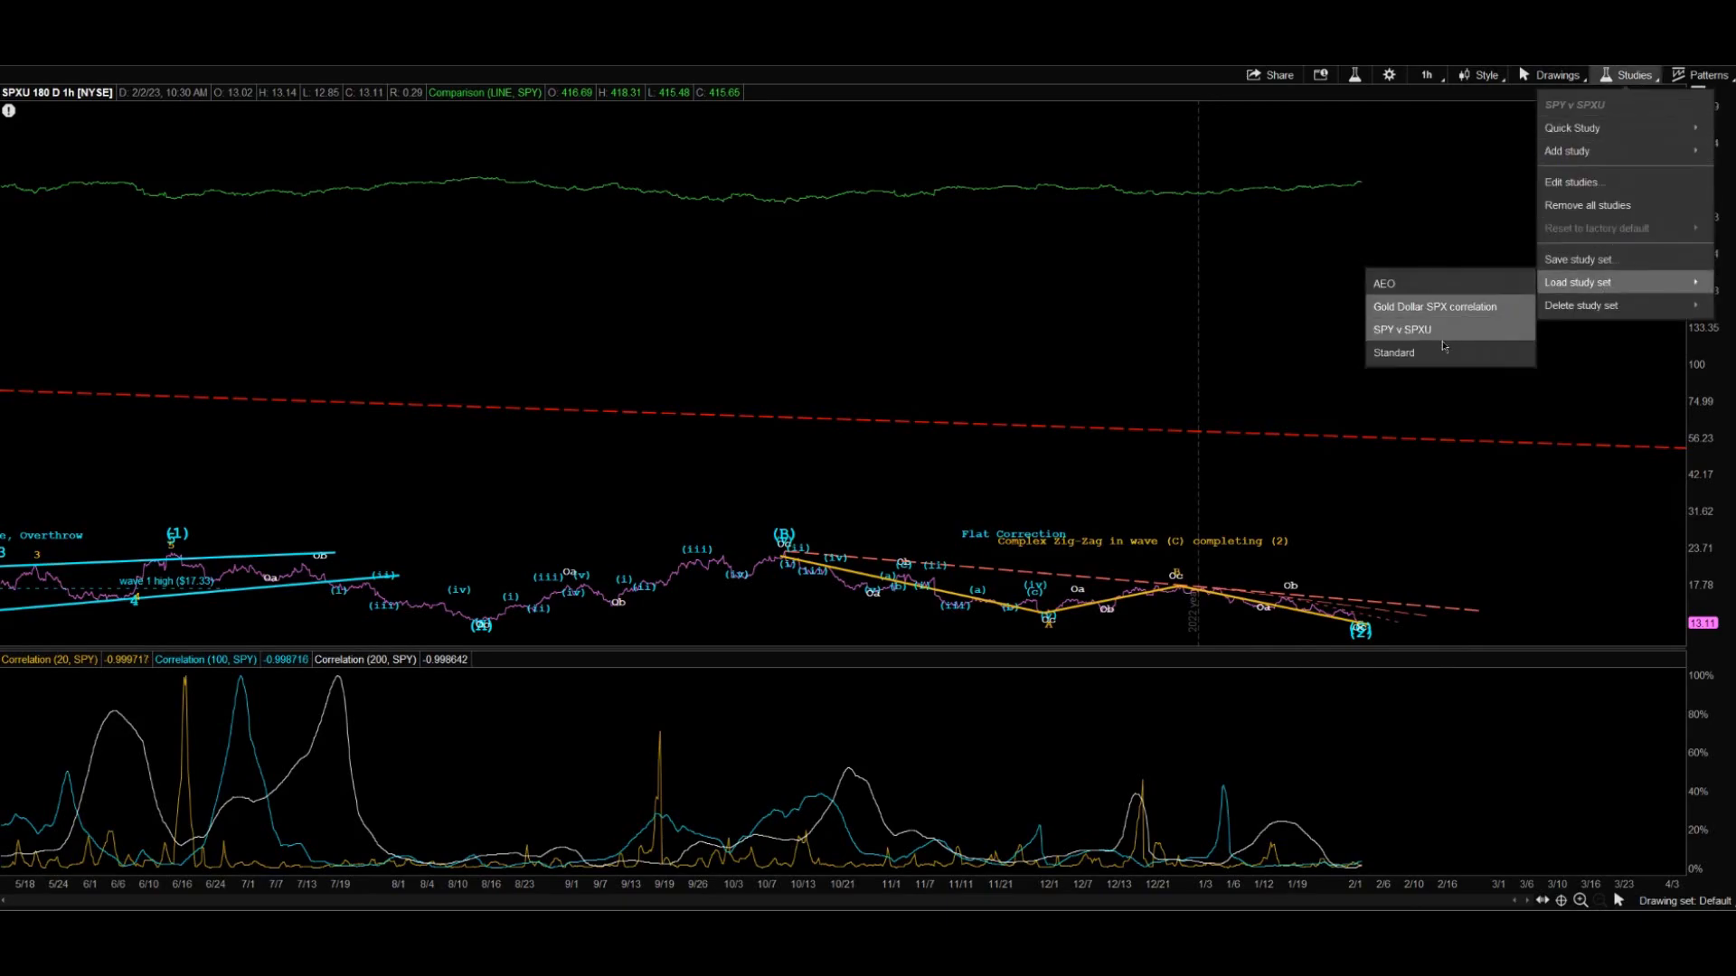
click(1393, 352)
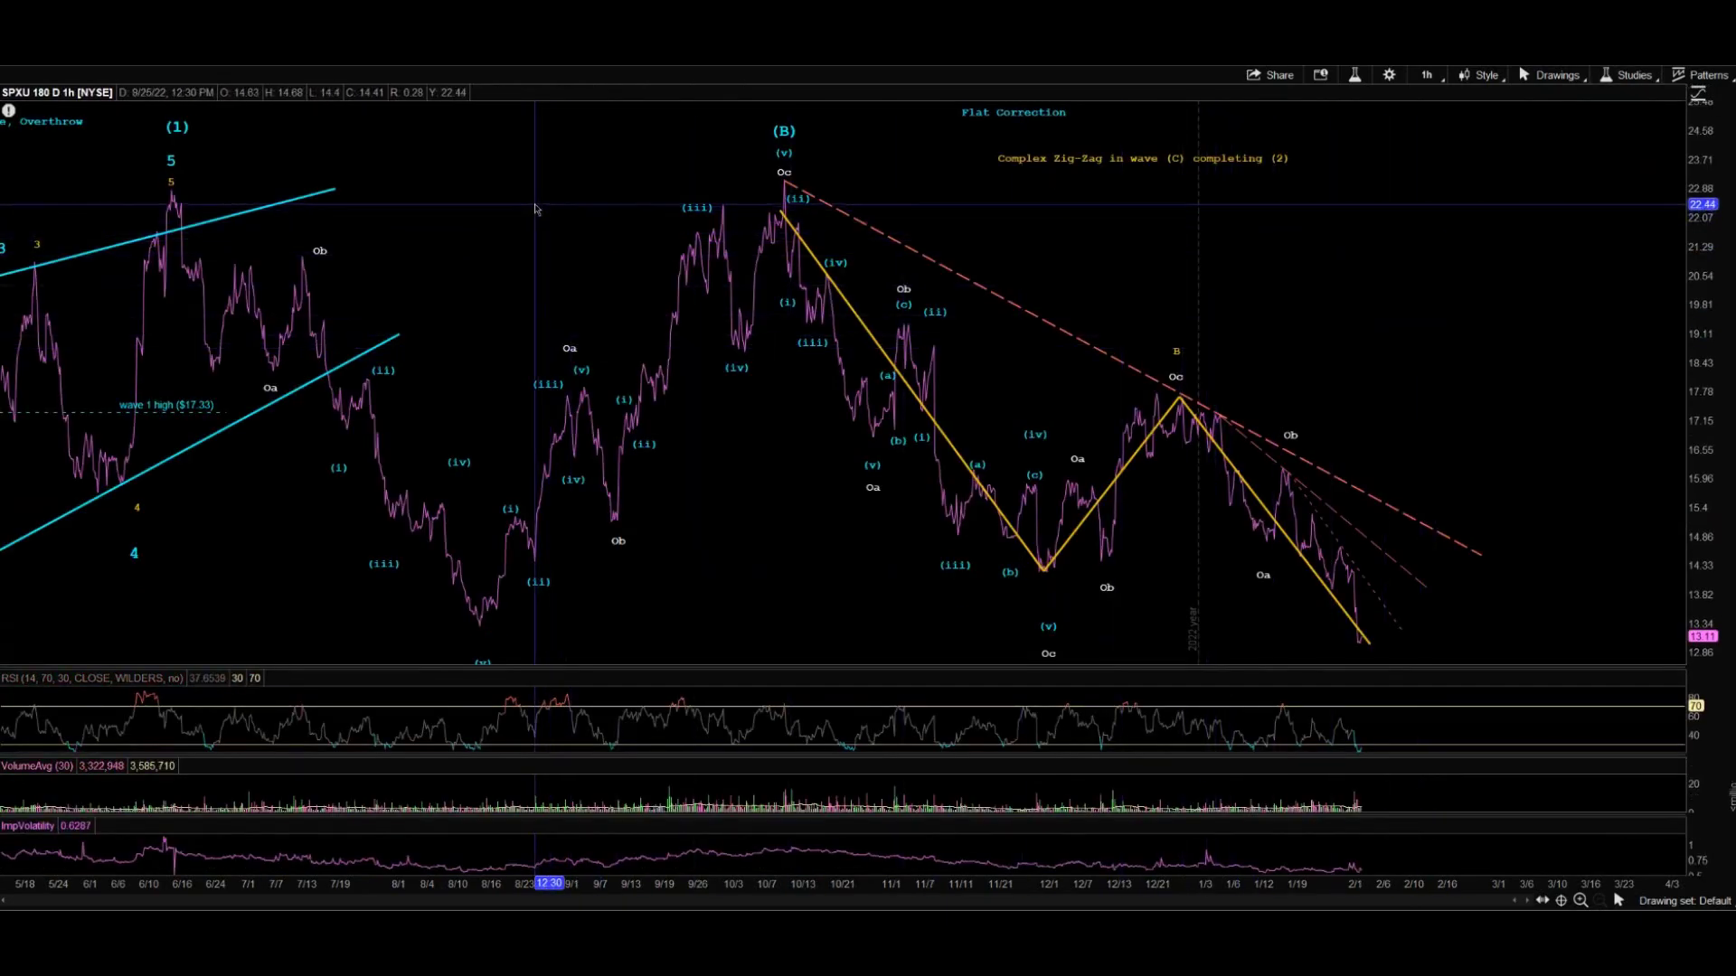
Step: Set the chart's time interval to 360 days of hourly bars
right_click(546, 176)
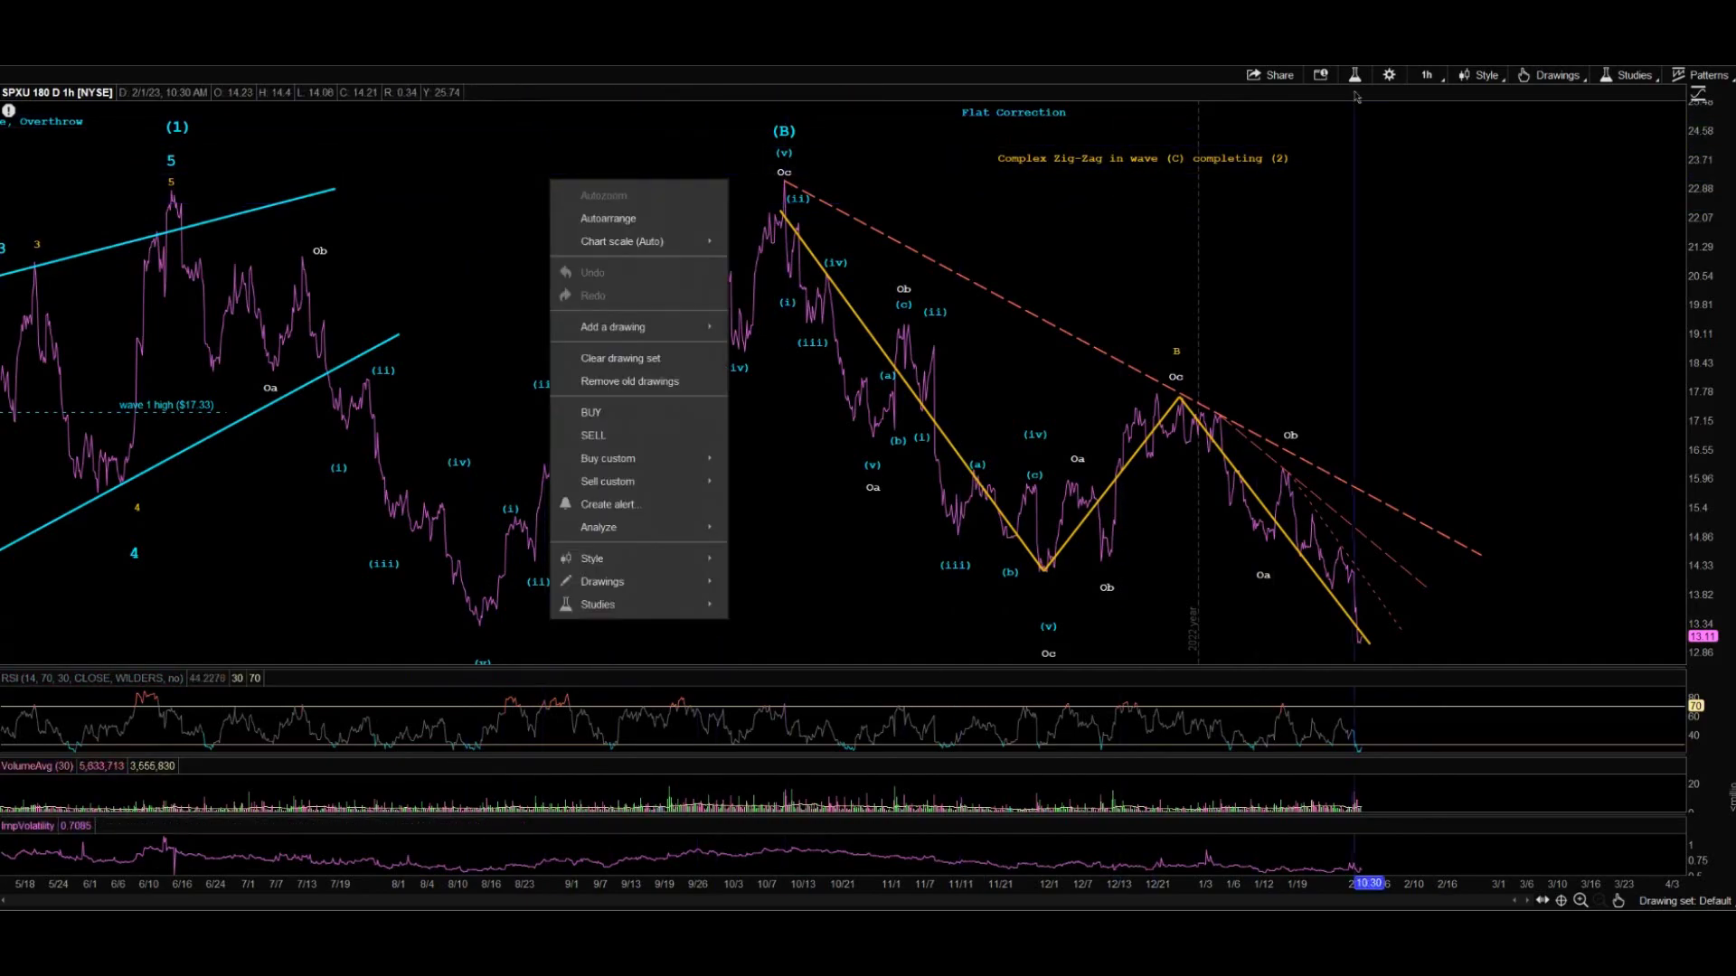
click(1427, 75)
click(1437, 104)
click(1487, 210)
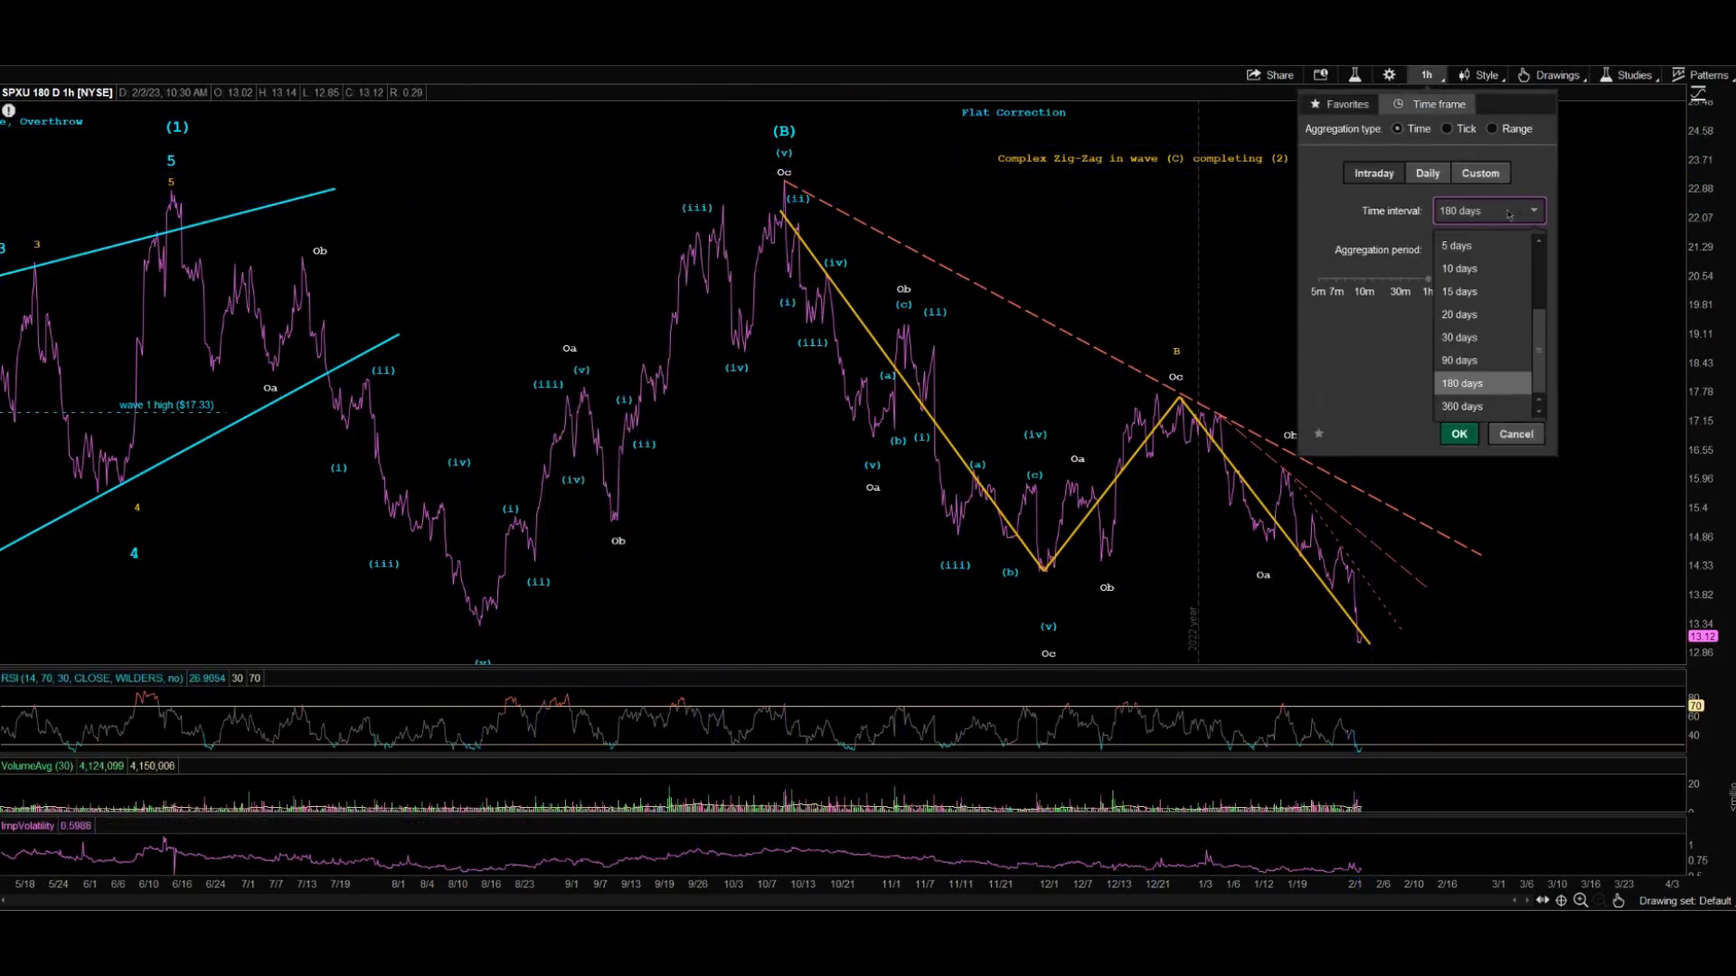
click(1465, 399)
click(1460, 434)
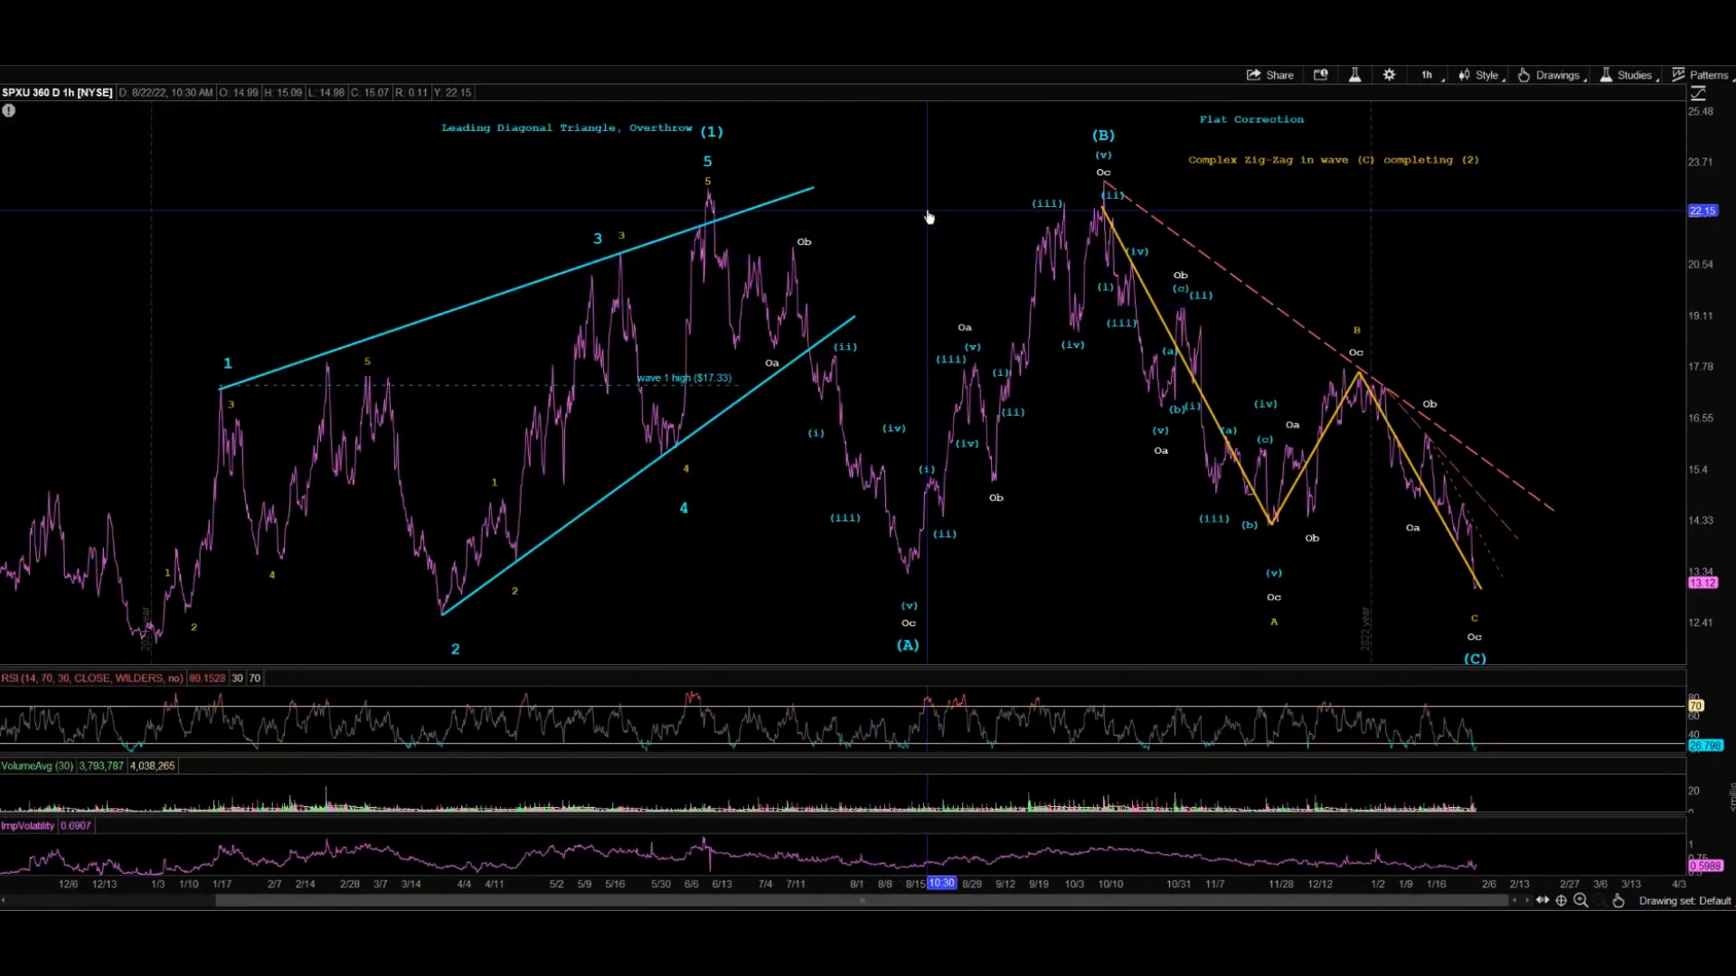
drag(928, 217, 908, 217)
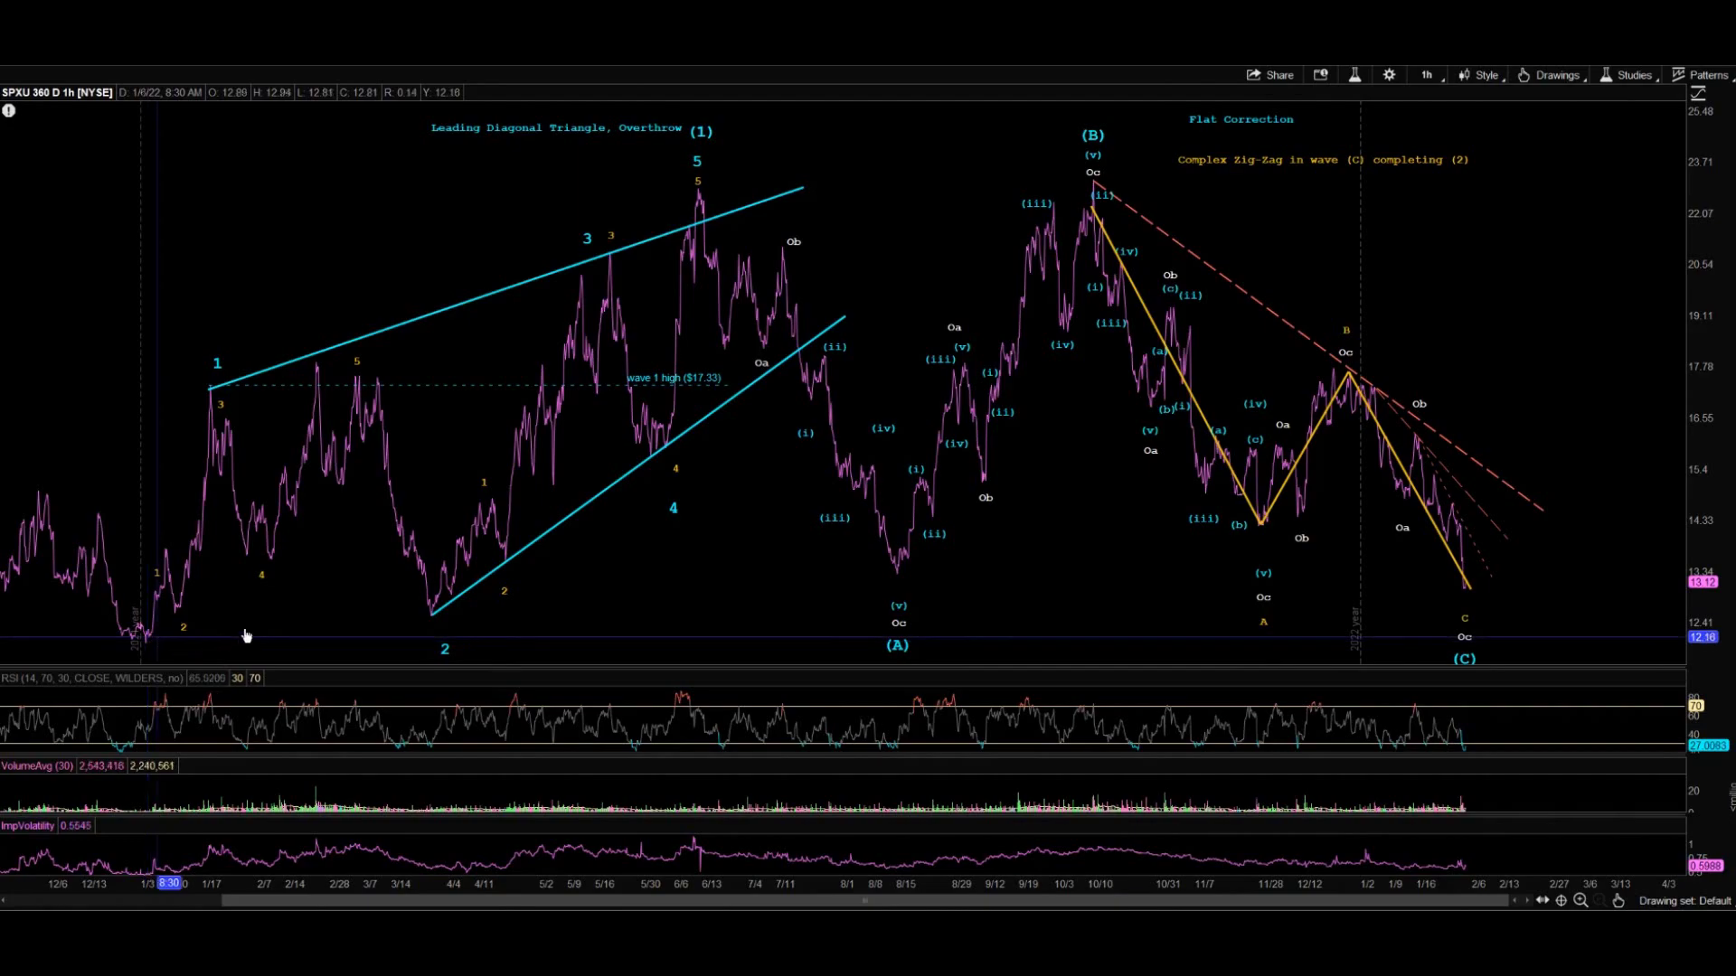
right_click(762, 289)
click(471, 273)
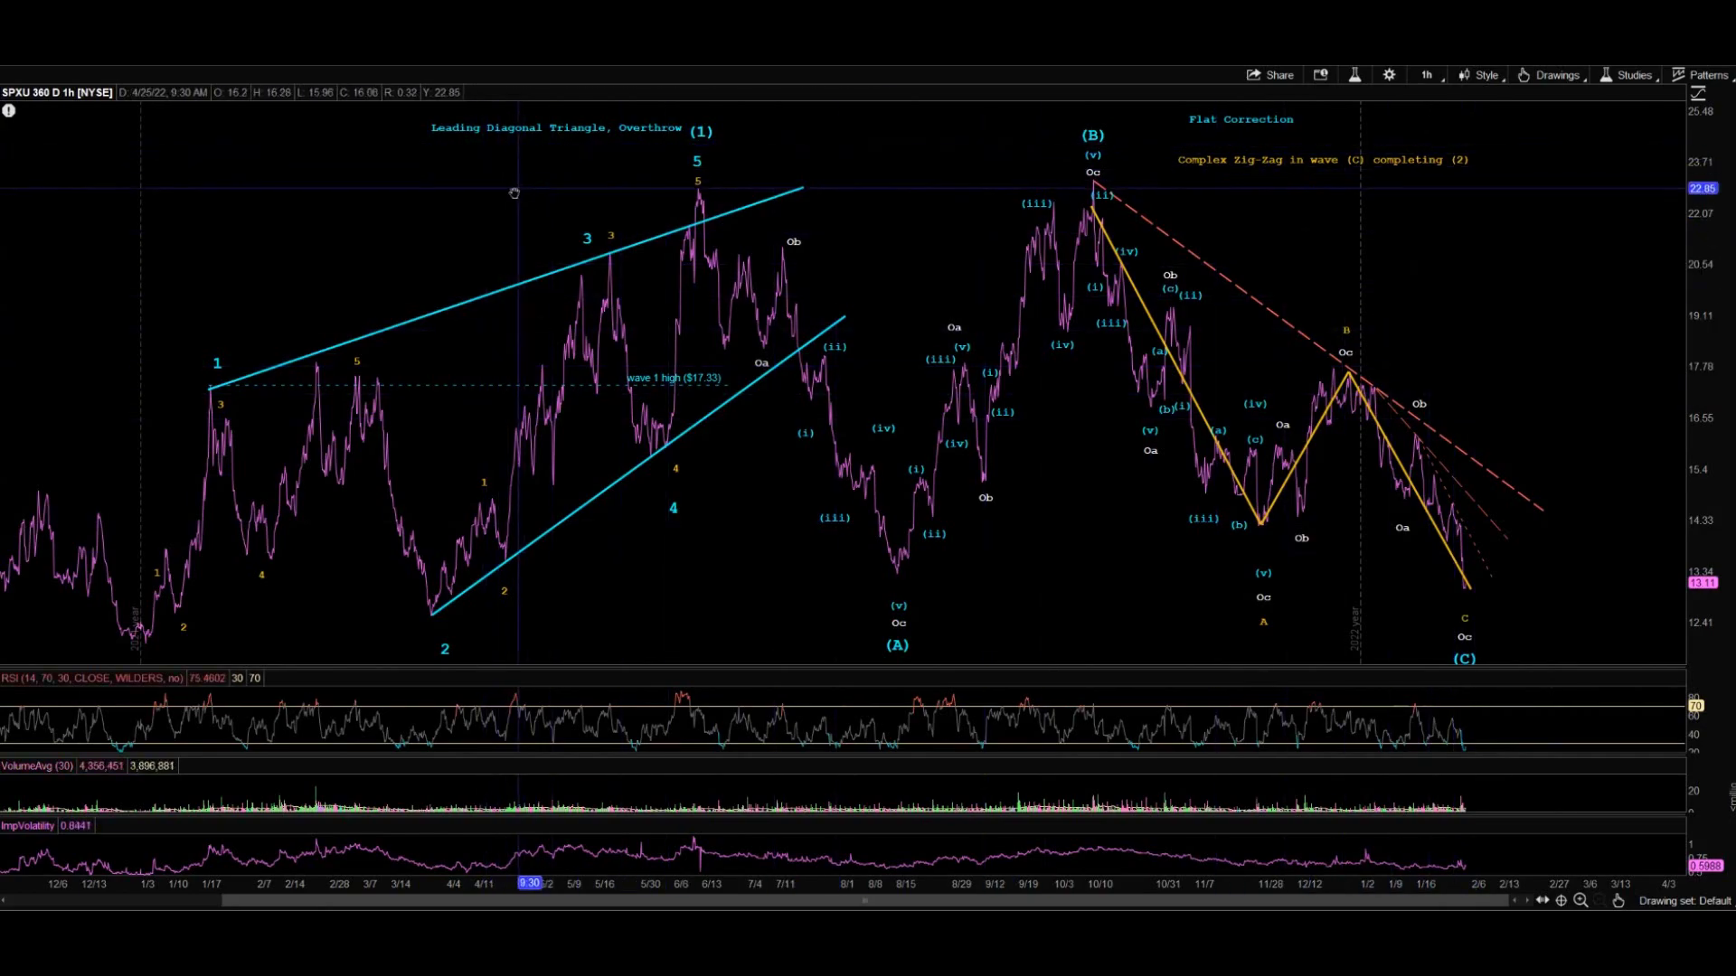
drag(527, 144, 481, 193)
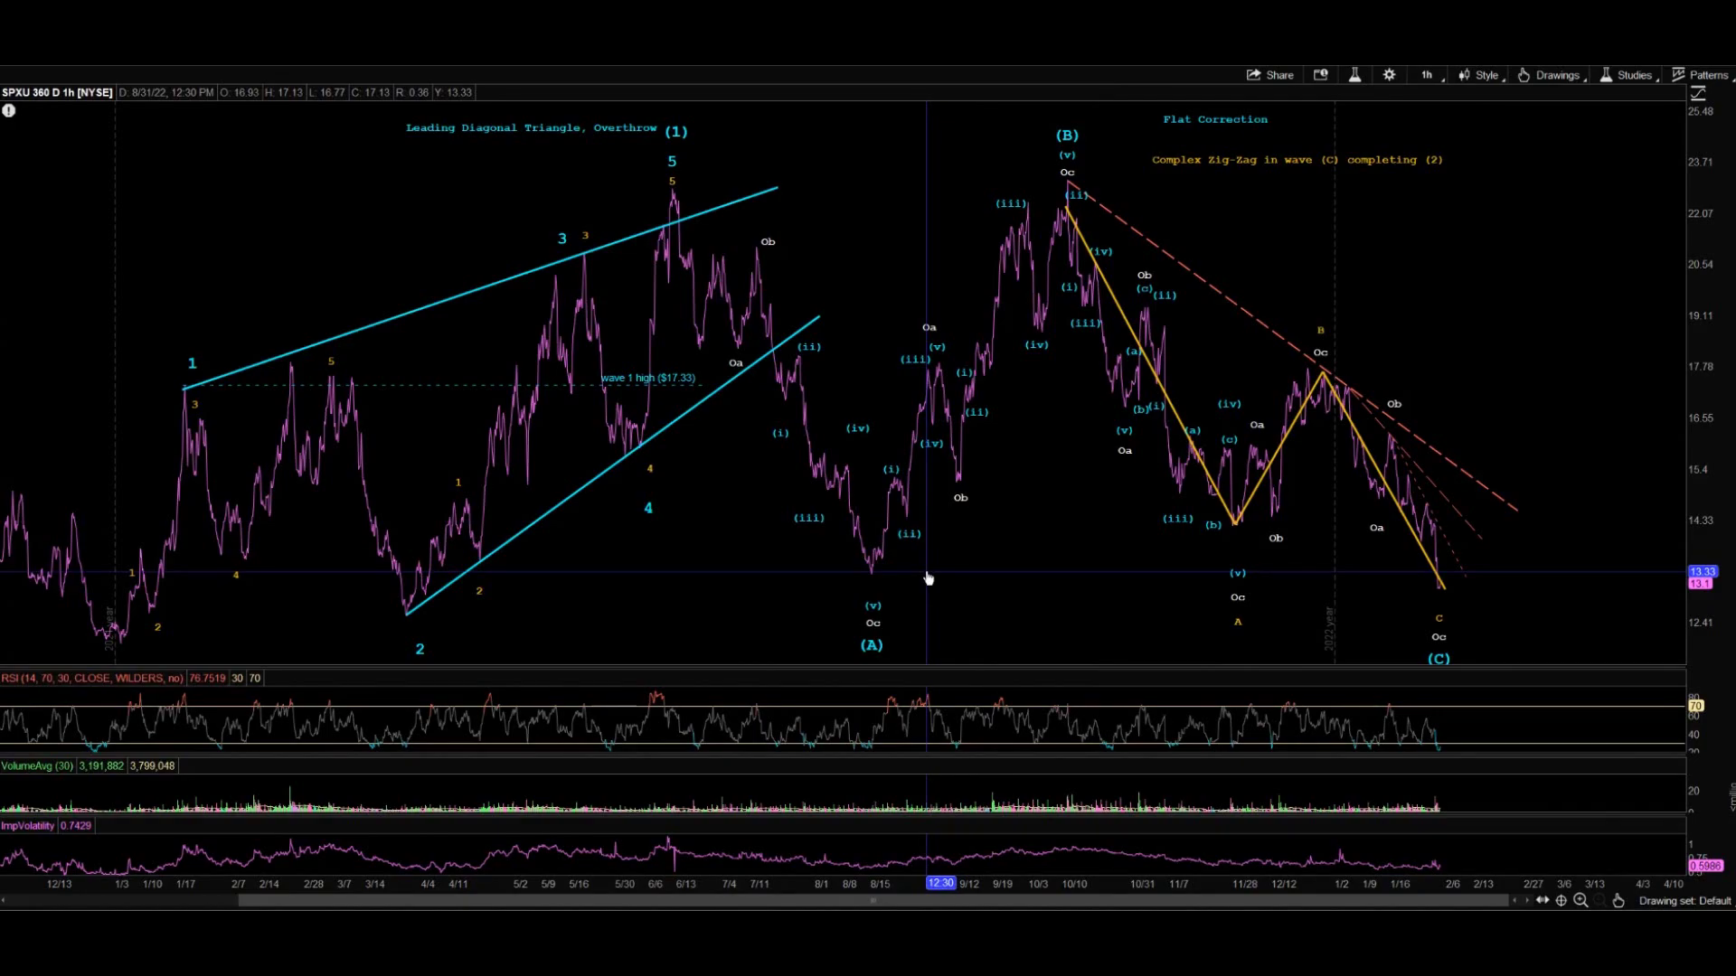
Step: Zoom into the most recent months and load the Drawing Board drawing set
middle_click(1443, 291)
click(1457, 304)
drag(1562, 308, 897, 309)
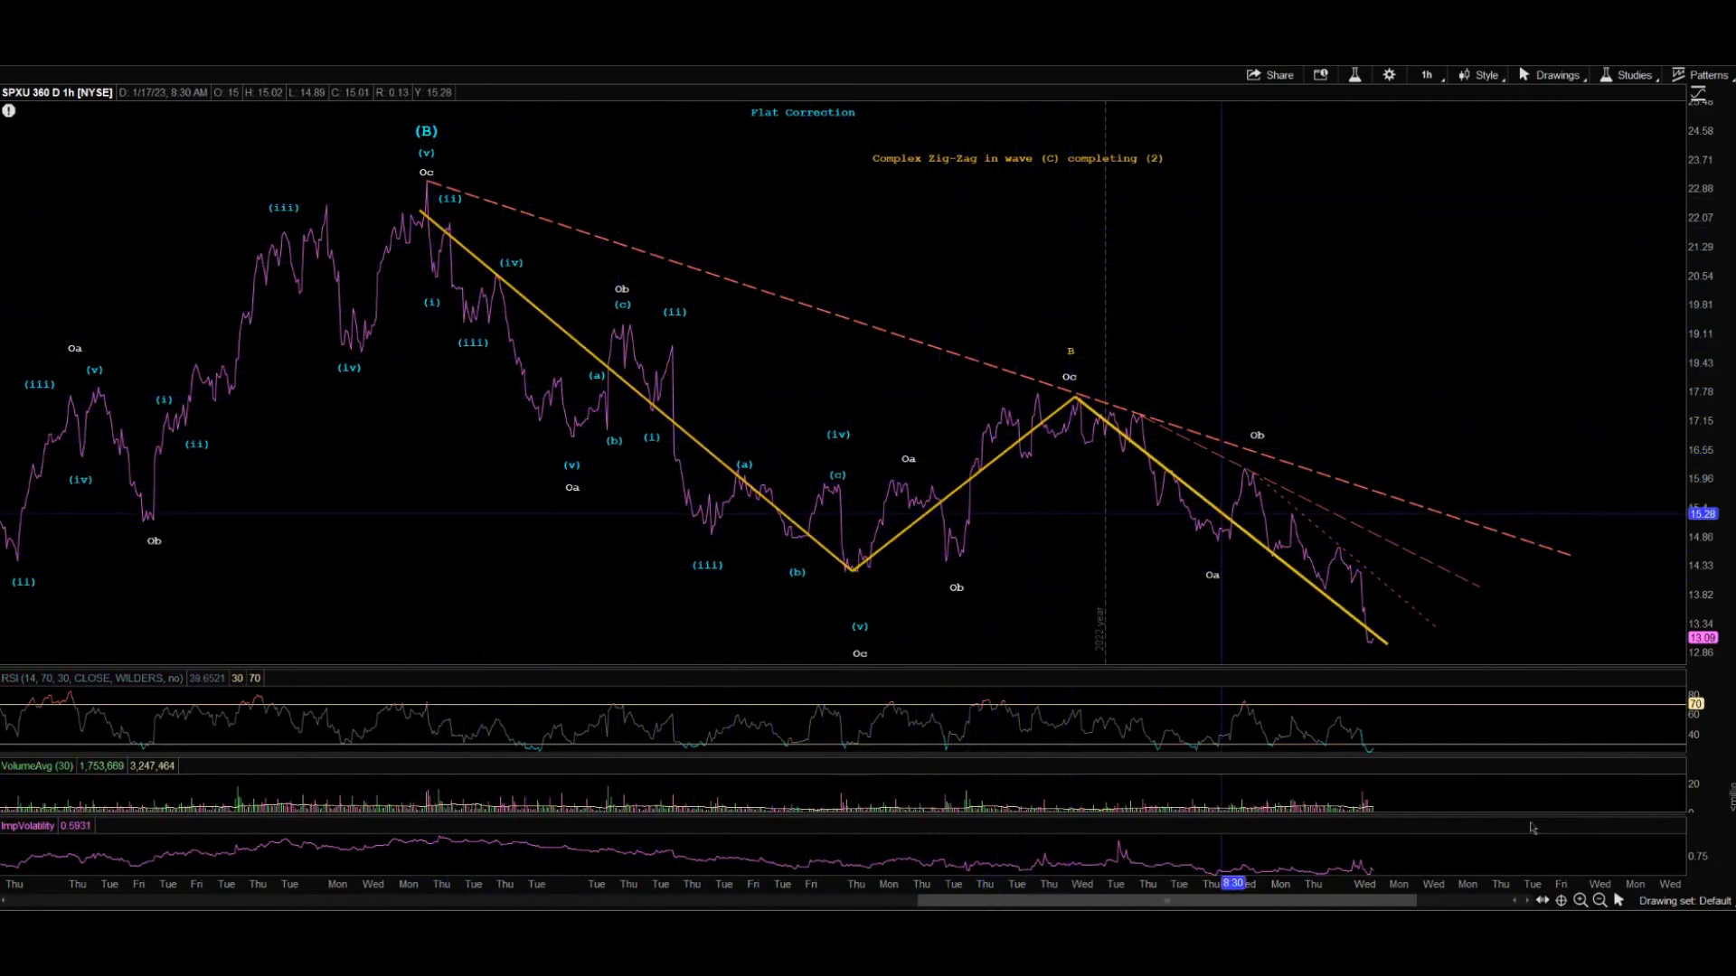
click(1679, 901)
click(1631, 741)
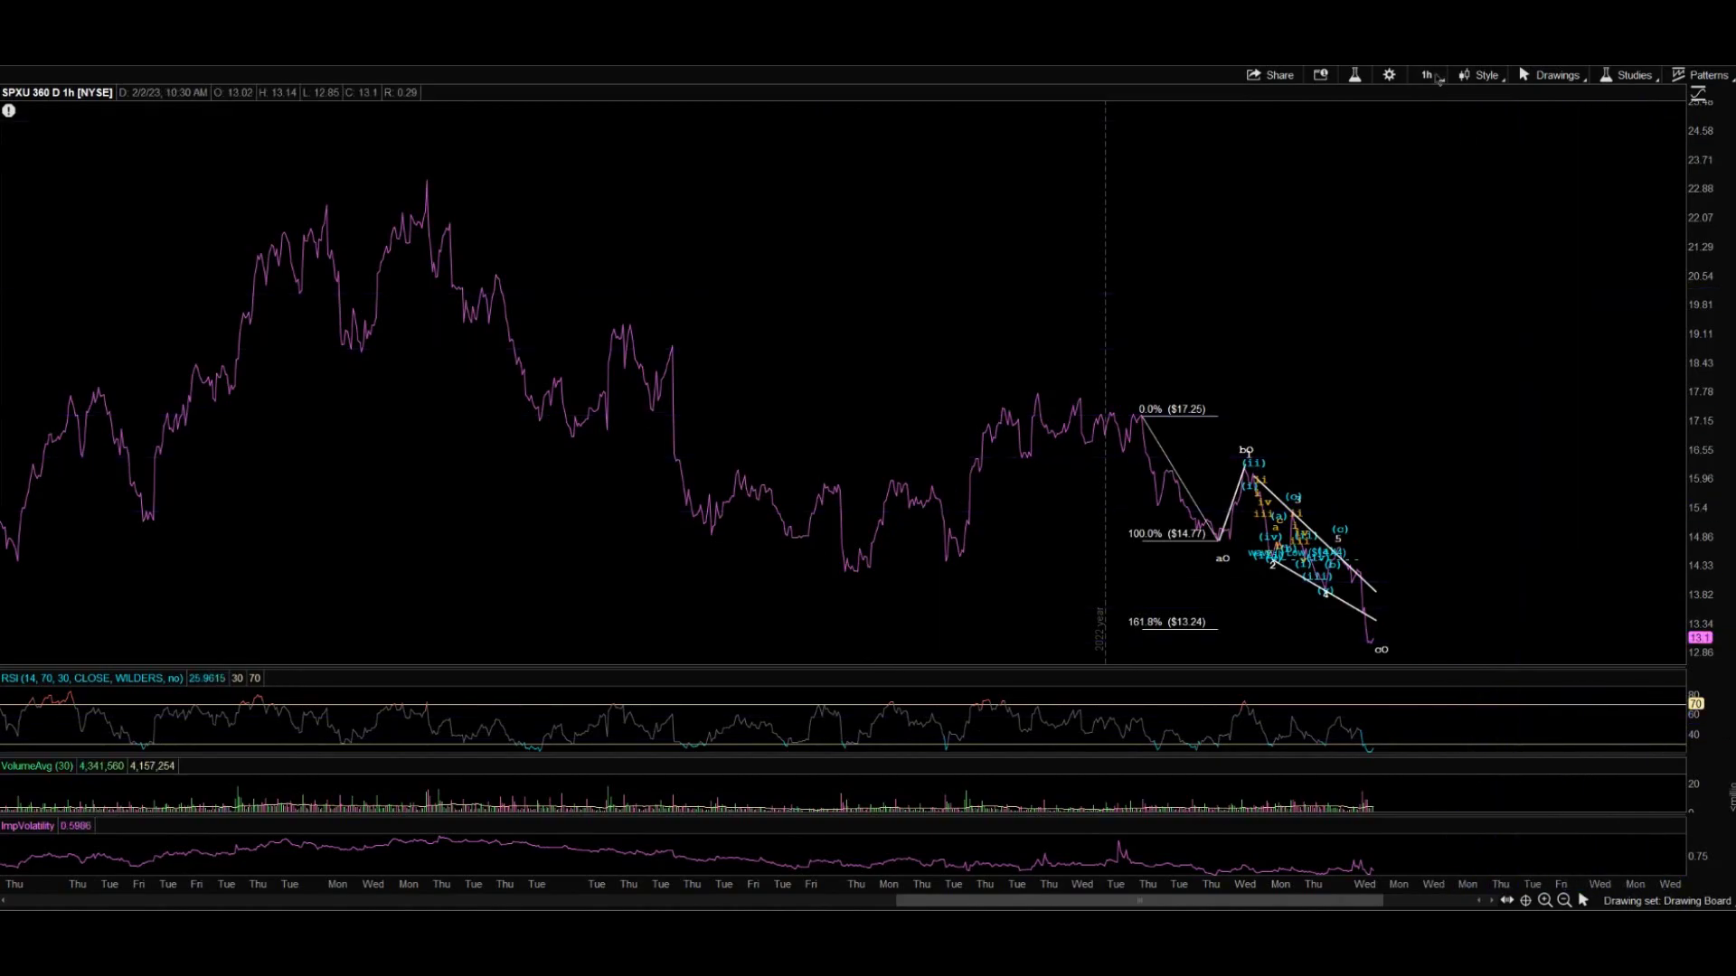
Step: Switch SPXU to 15-minute bars and zoom in on the ending diagonal and Fibonacci levels
click(1436, 77)
click(1348, 199)
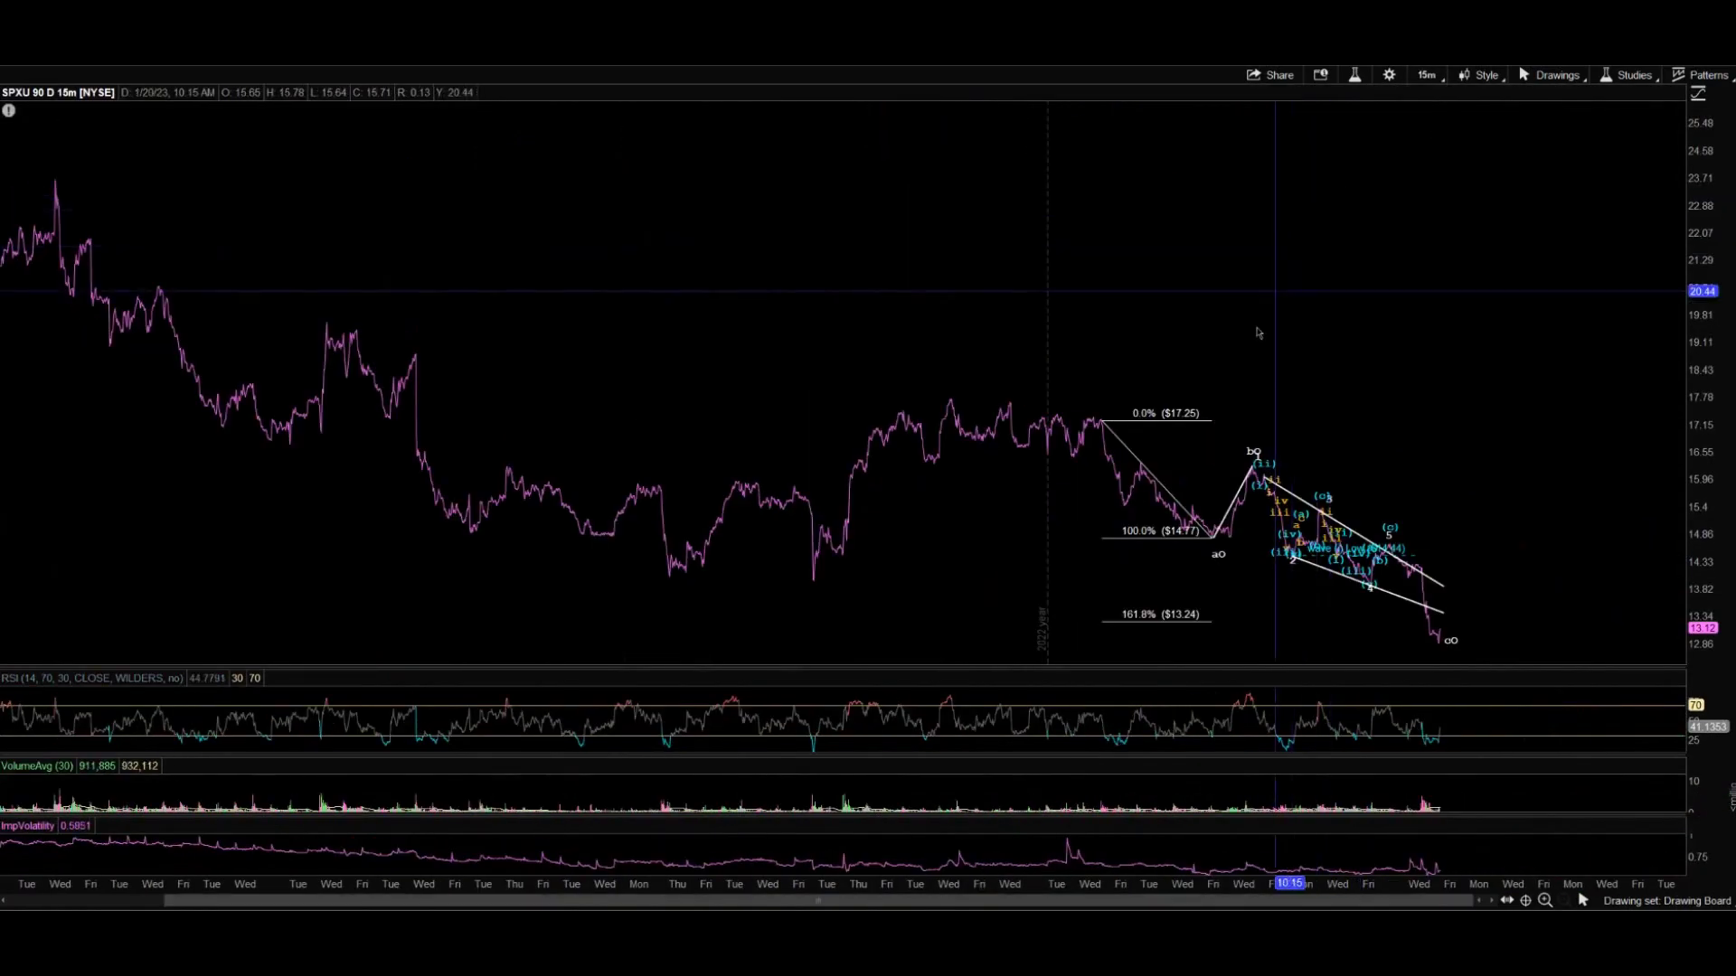
drag(1542, 419, 907, 429)
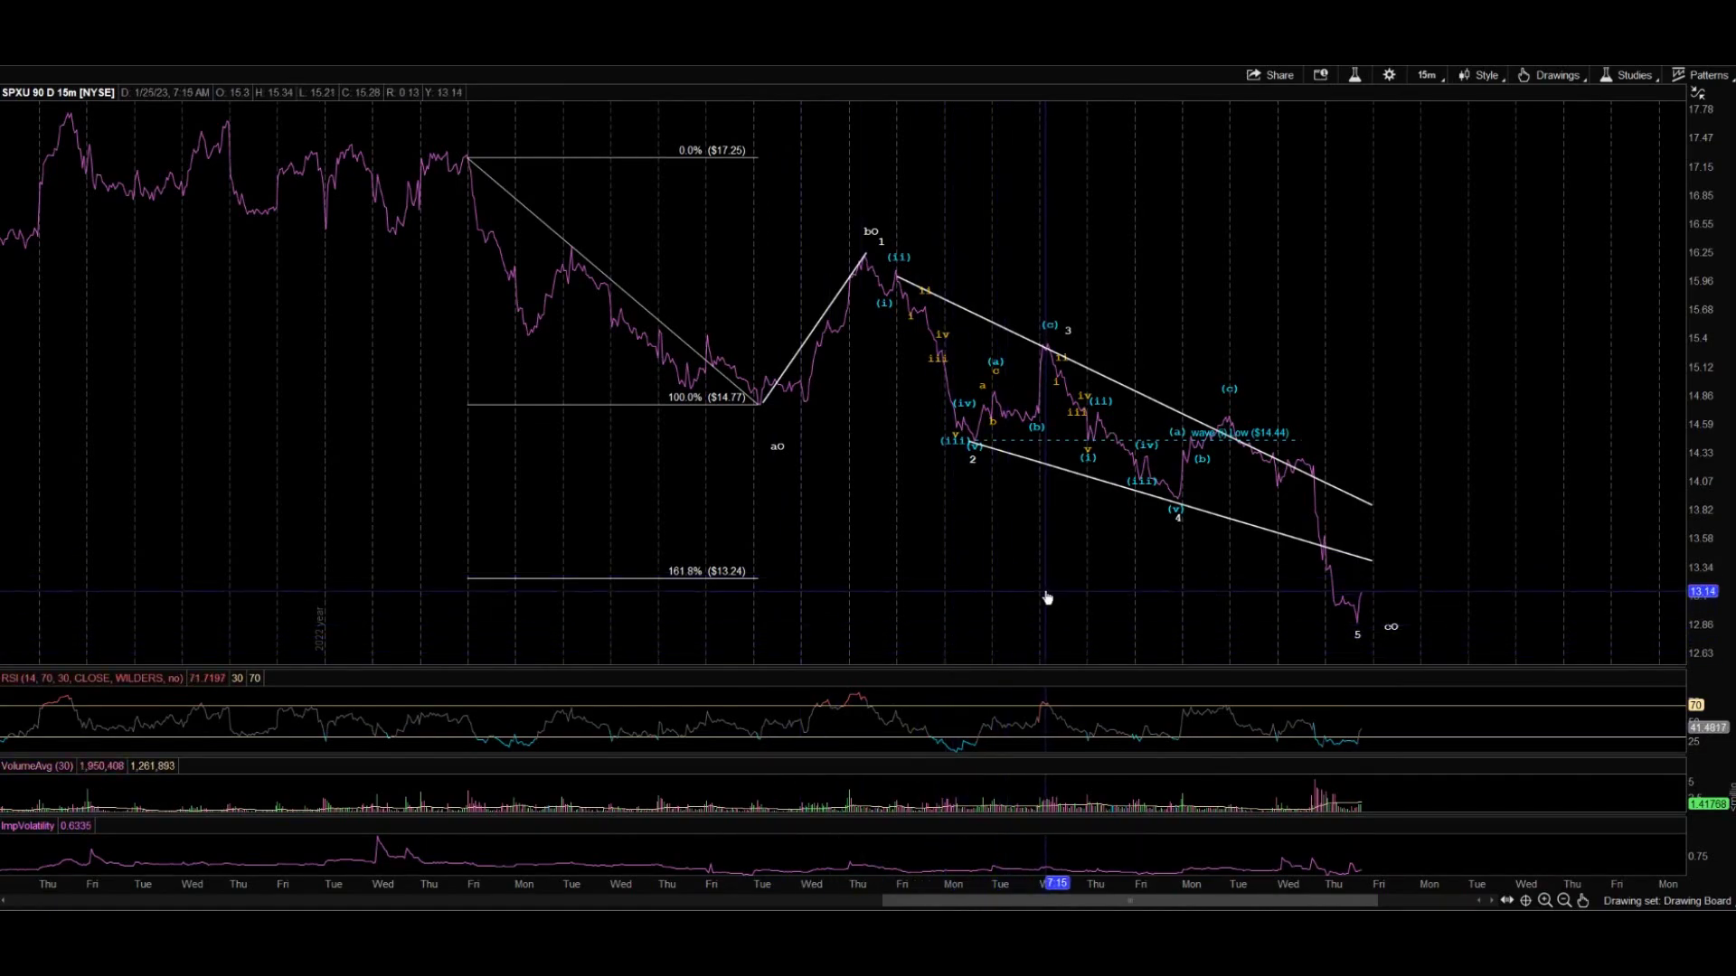
Step: Switch back to 180 D : 1h bars and zoom in on the January–February decline
click(1427, 75)
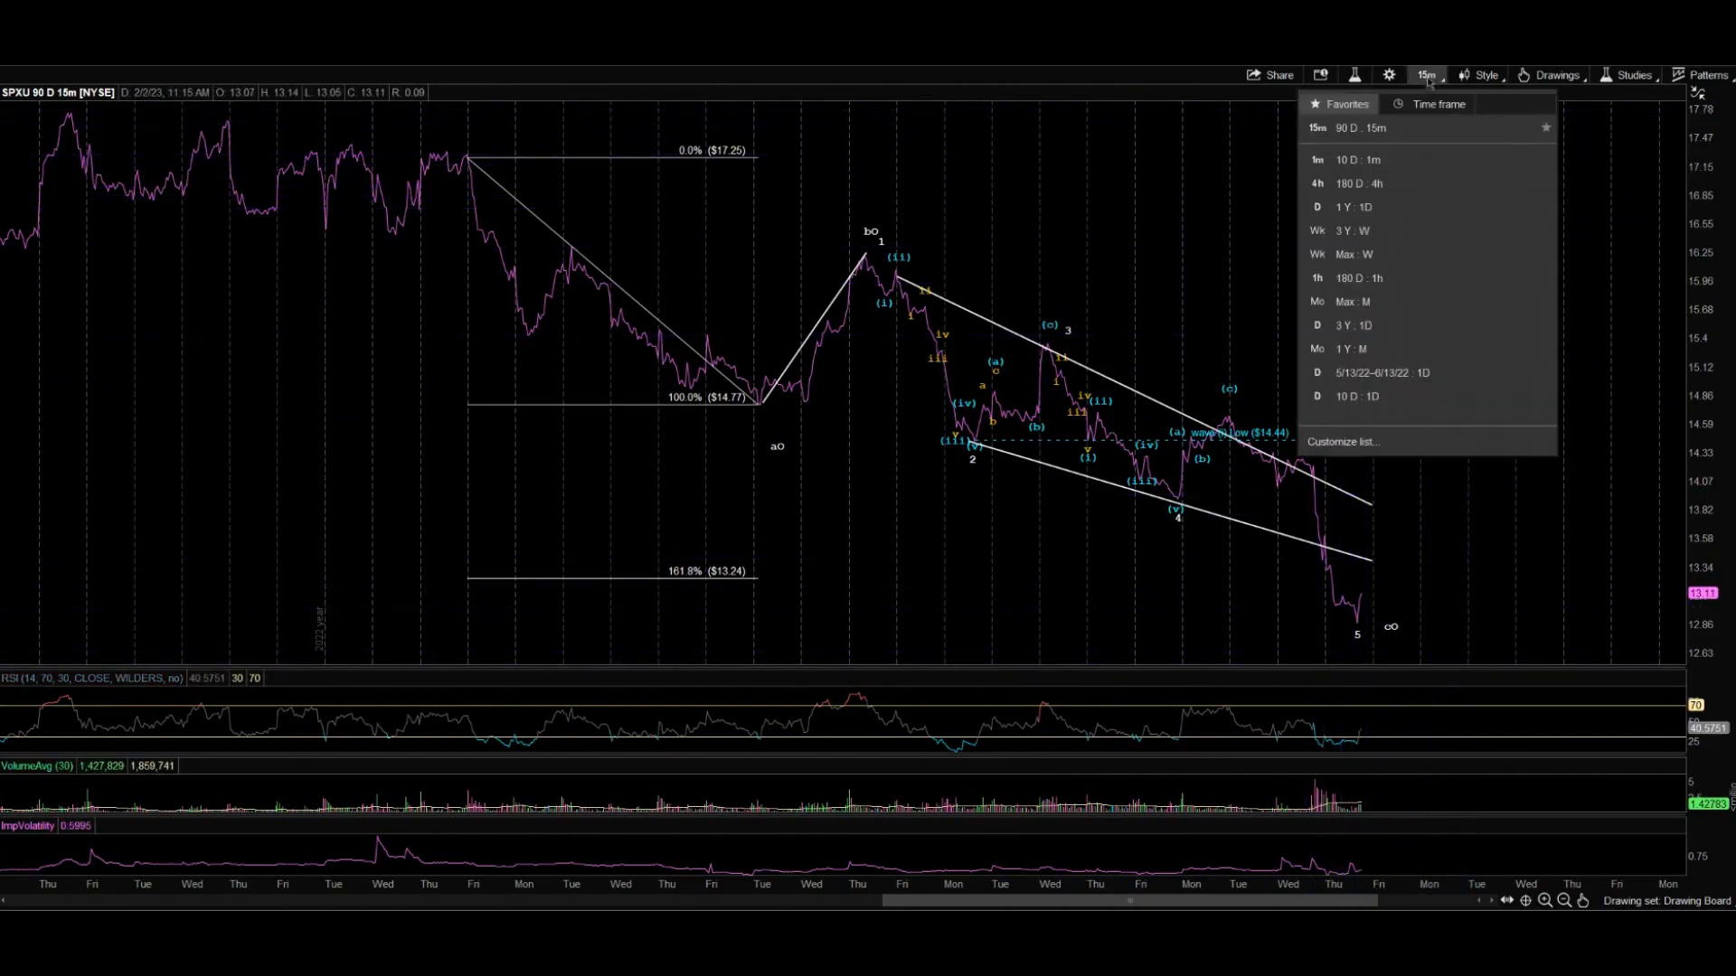
click(1370, 278)
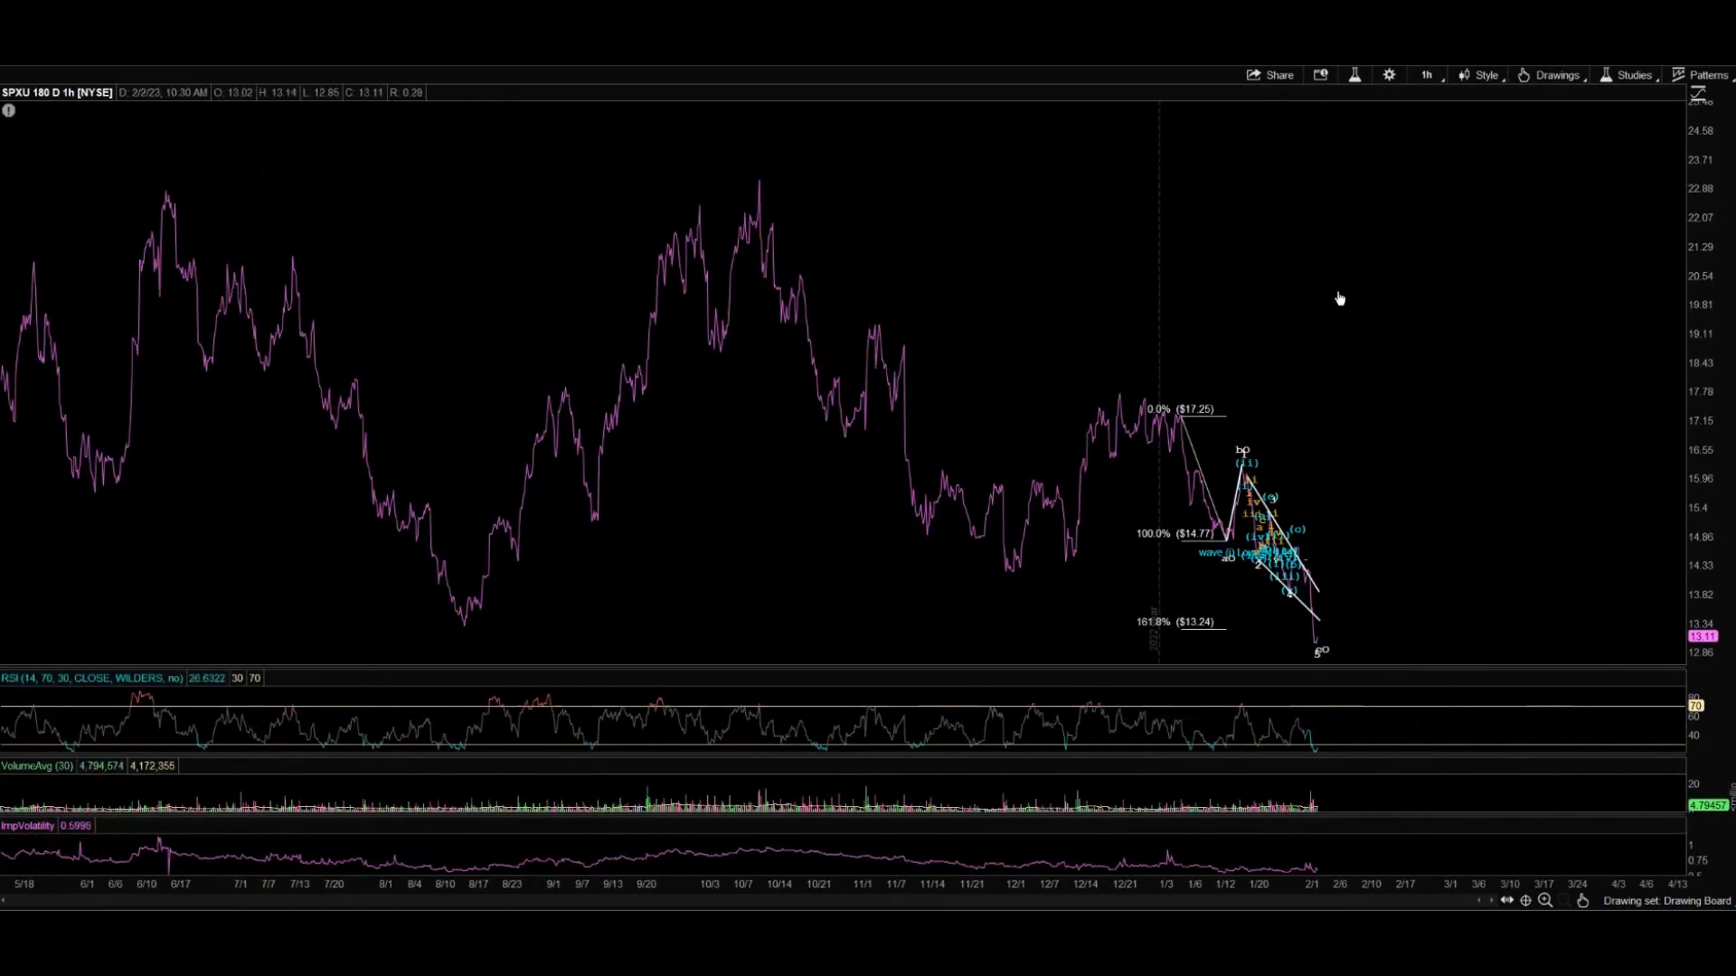
middle_click(1387, 361)
click(1434, 378)
drag(1465, 380, 1128, 380)
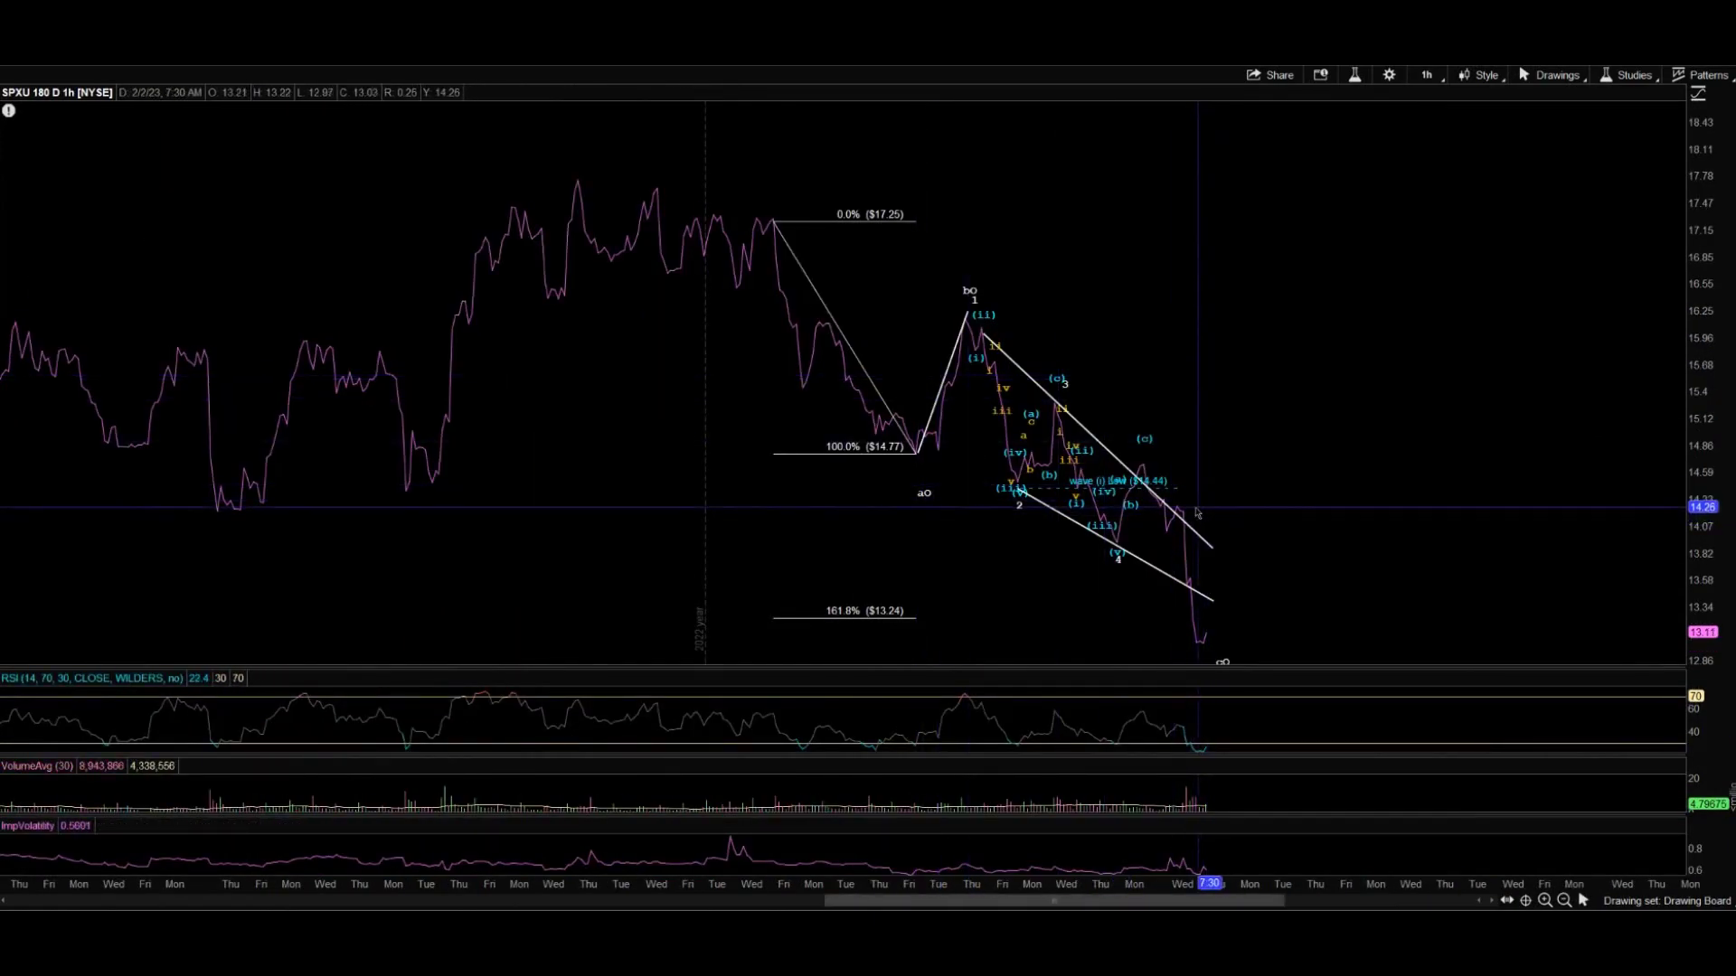